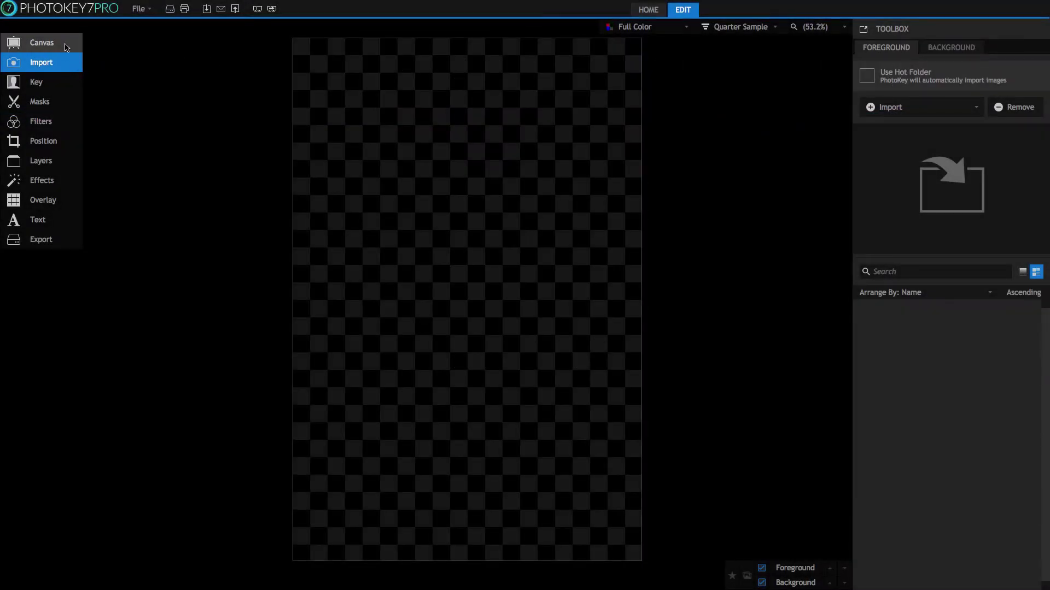
- Show the canvas settings and set the canvas preset to Custom
left_click(64, 45)
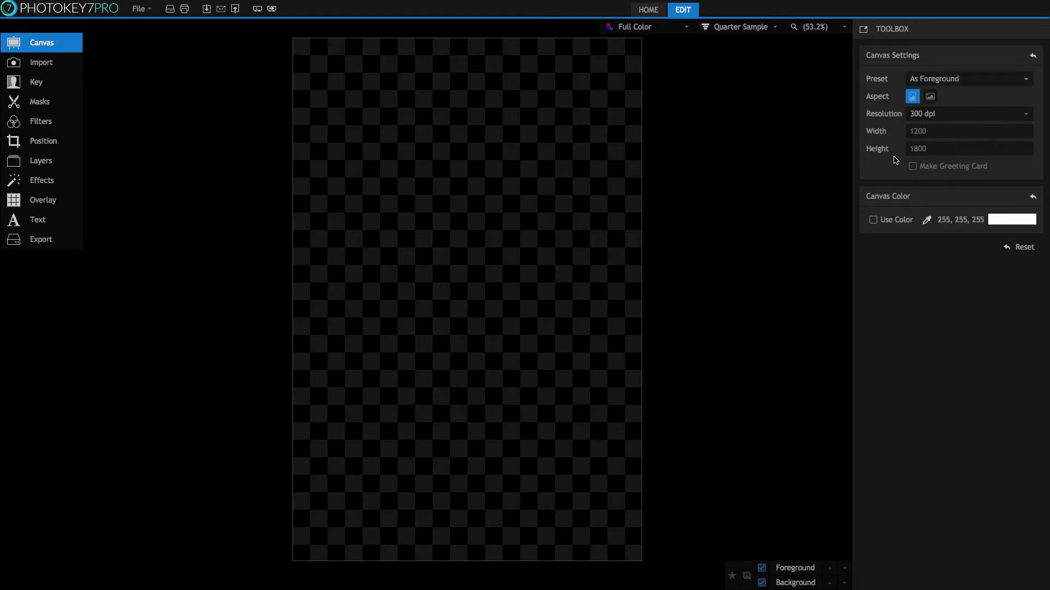
left_click(994, 88)
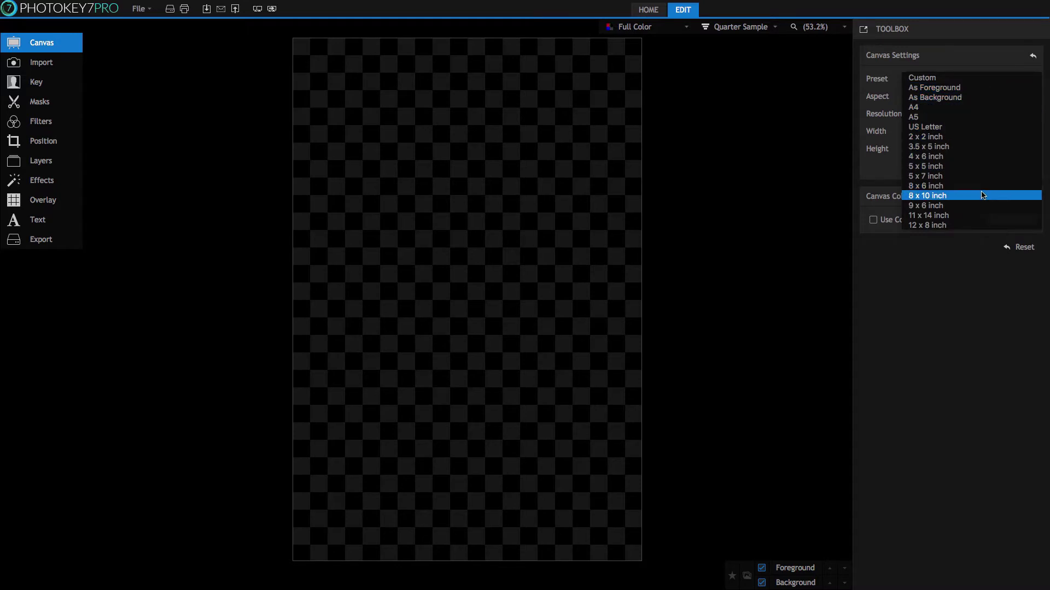
left_click(967, 79)
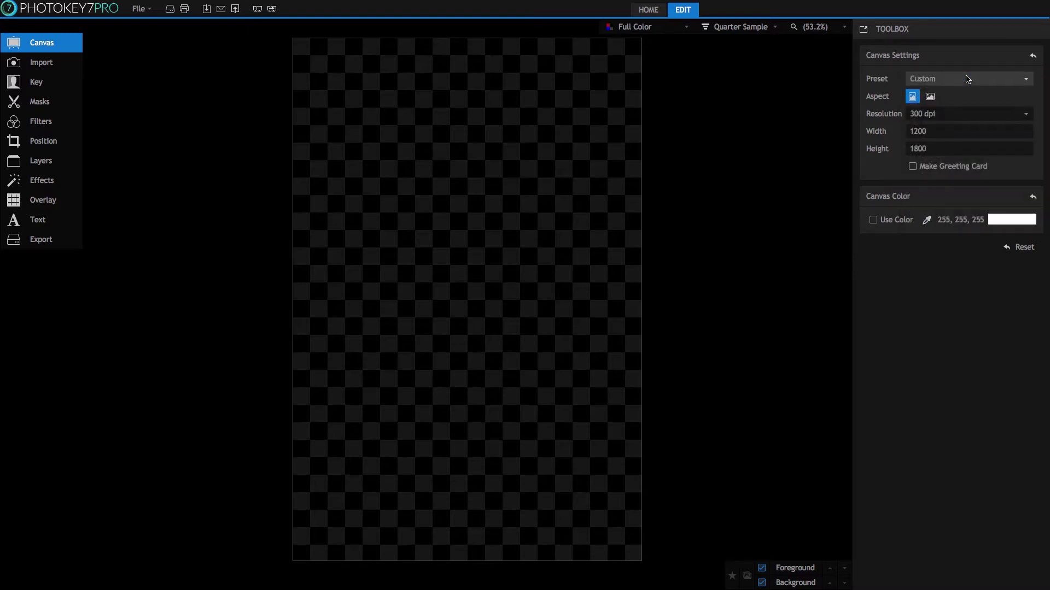
- Try the landscape aspect on the custom canvas and return it to portrait
left_click(930, 97)
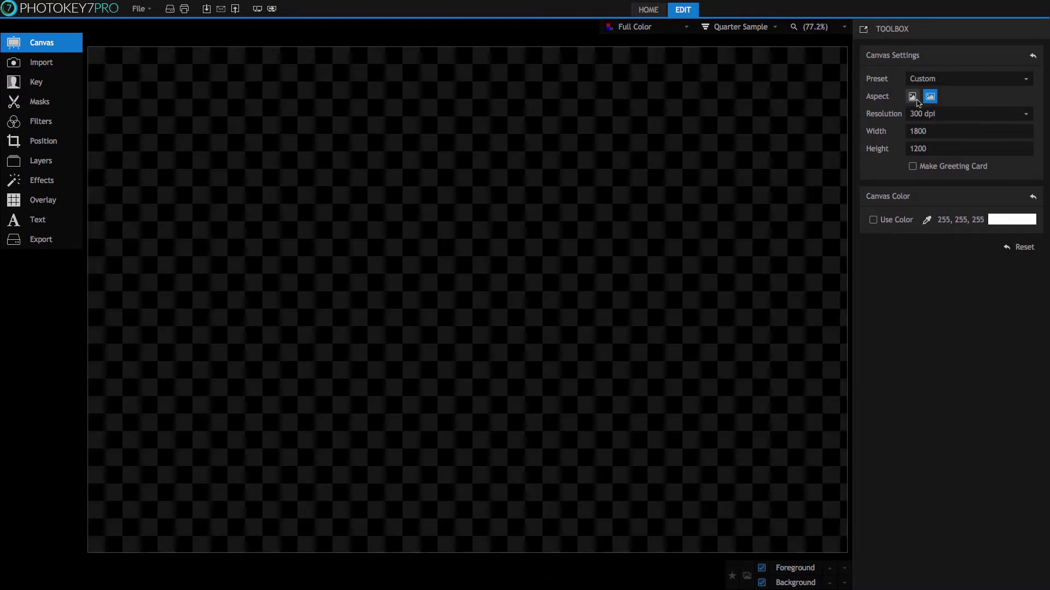
left_click(913, 96)
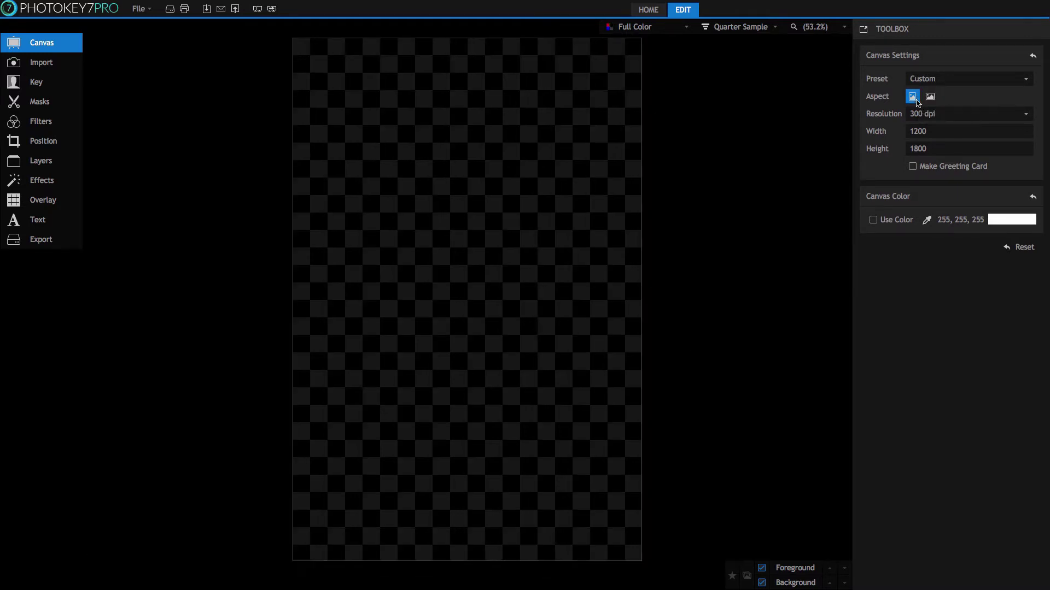
left_click(957, 83)
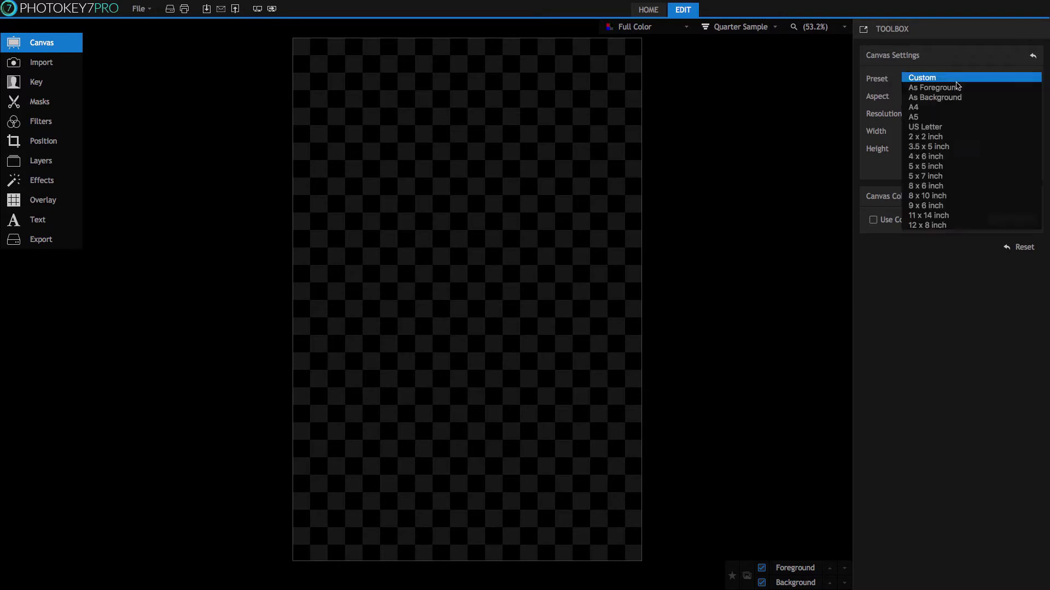
left_click(996, 80)
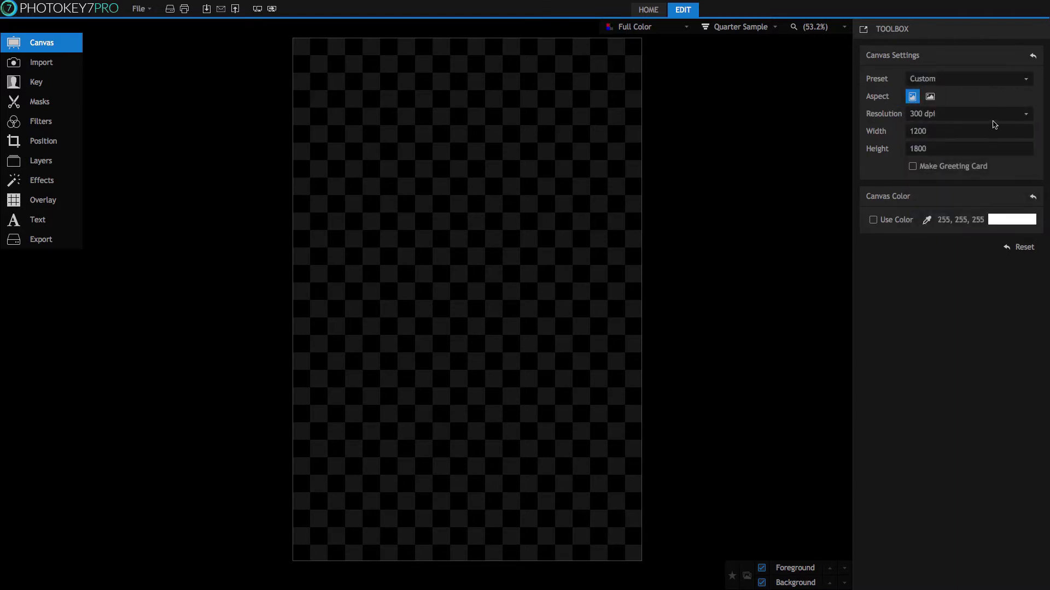
- Set the custom canvas to 300 dpi with a width of 2000 and a height of 3000
left_click(1024, 116)
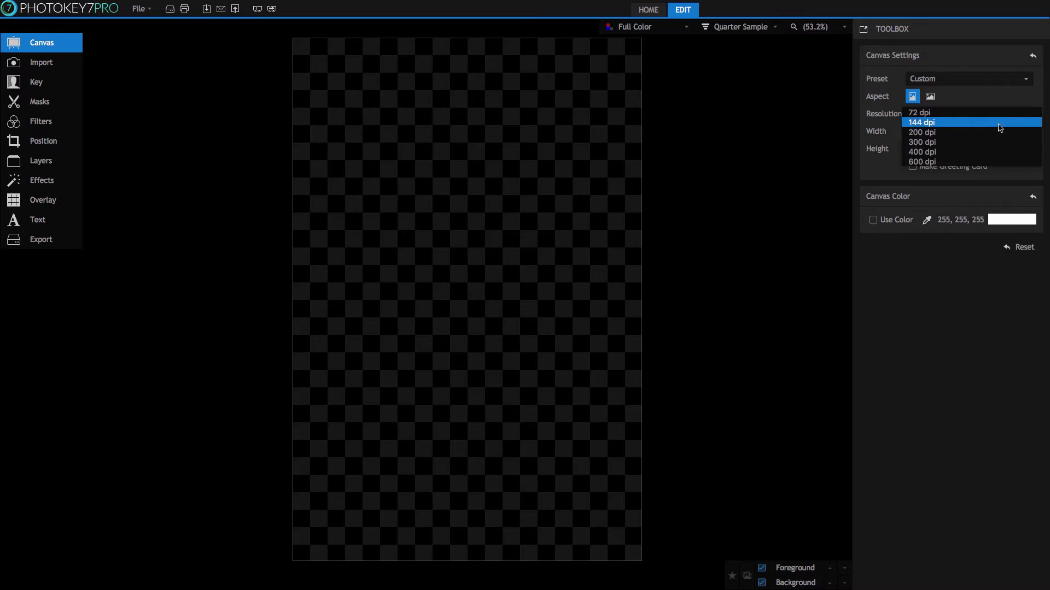
left_click(941, 143)
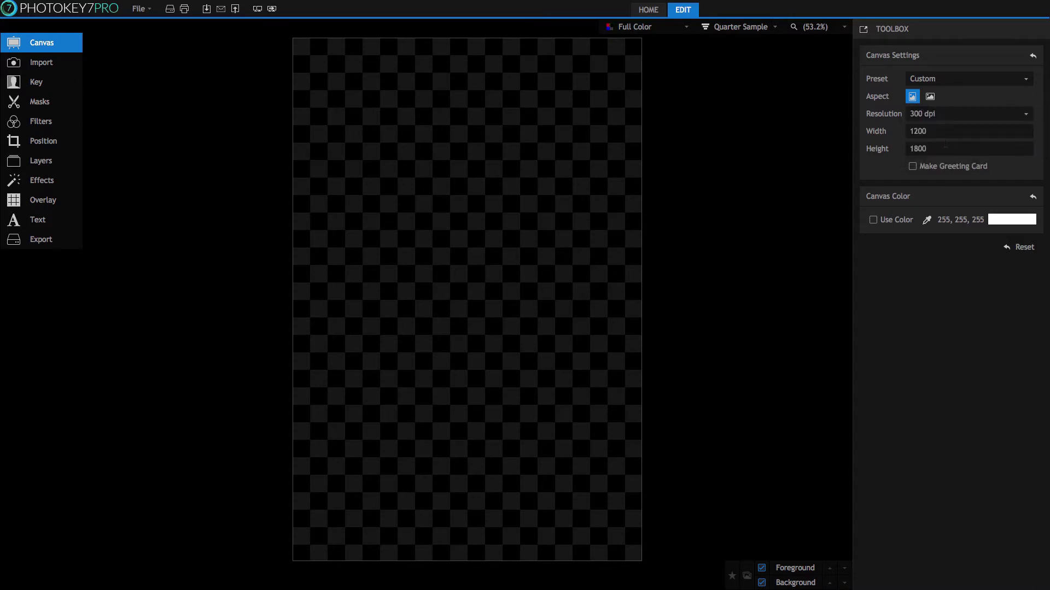
left_click(940, 78)
left_click(958, 80)
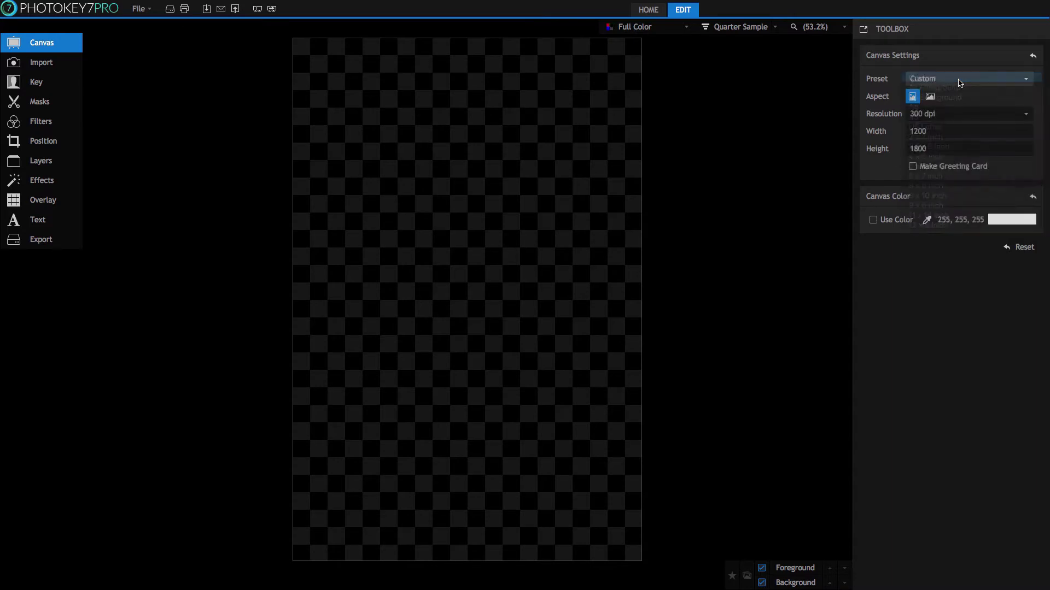
left_click_drag(926, 131, 908, 131)
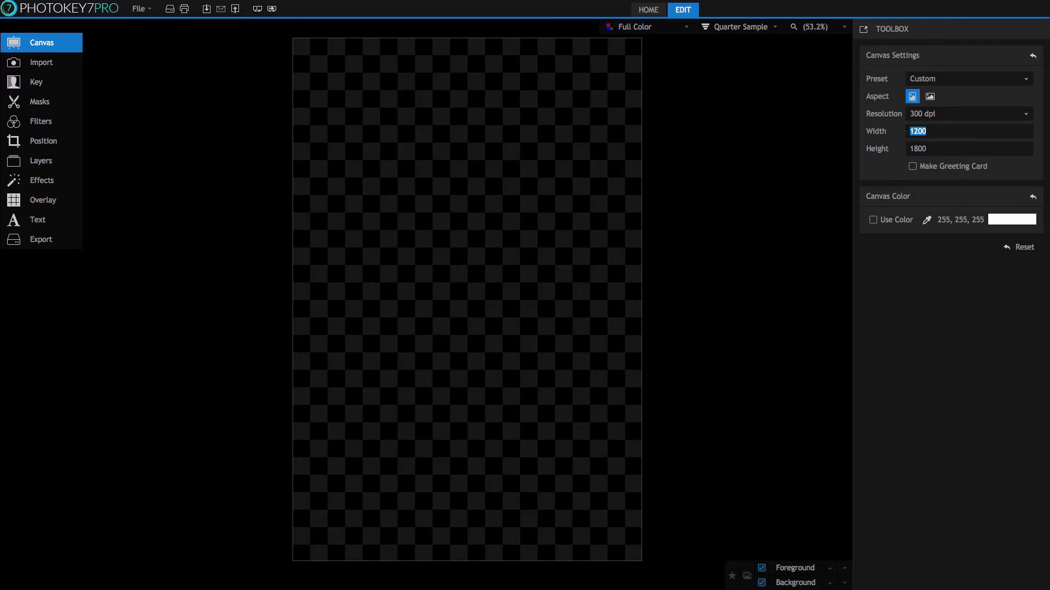
type("2000")
key("Tab")
type("300")
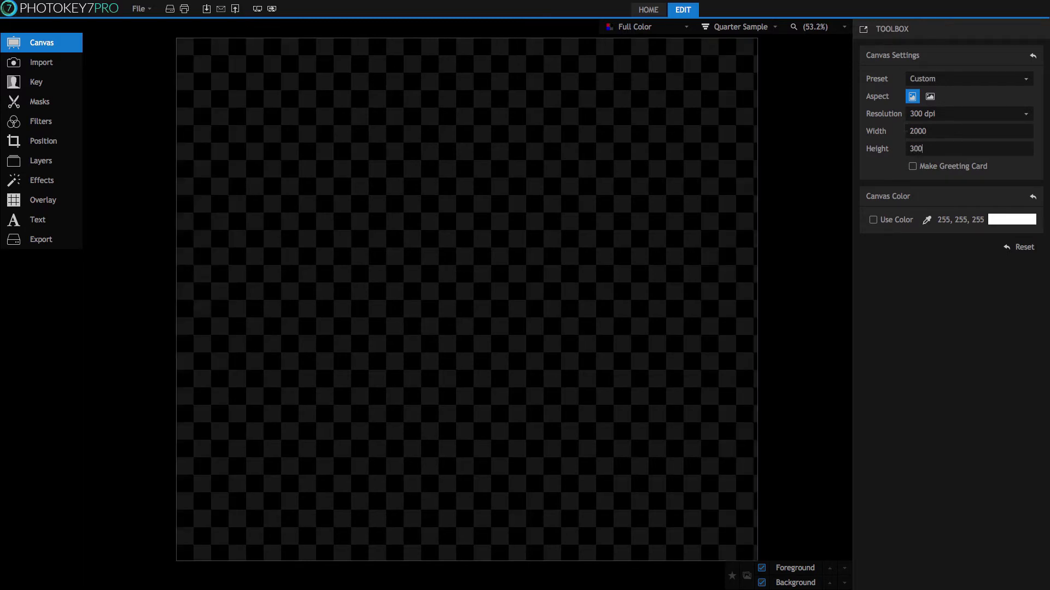
type("0")
key("Return")
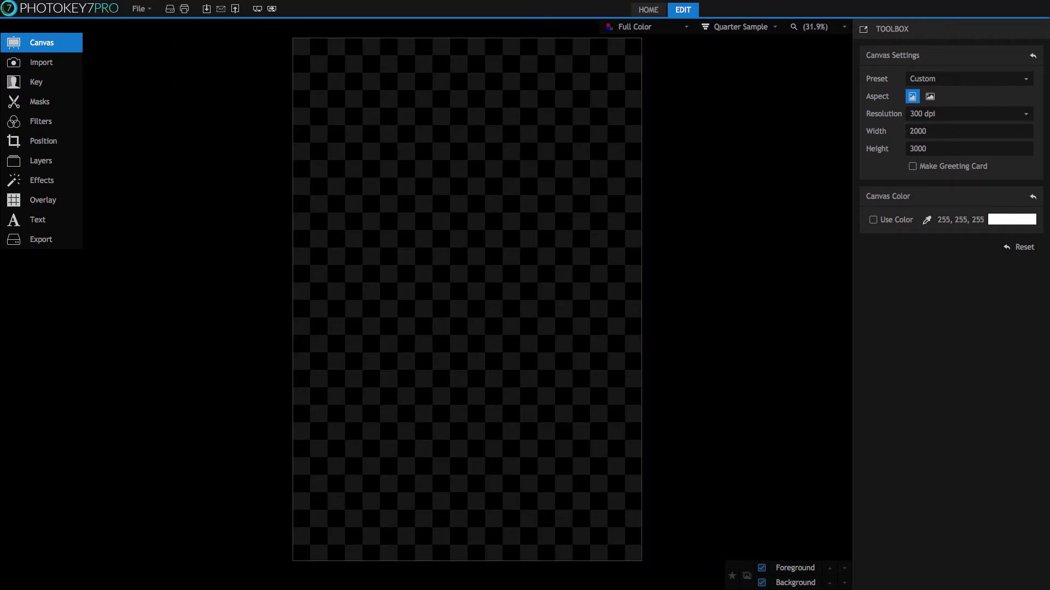
left_click(965, 78)
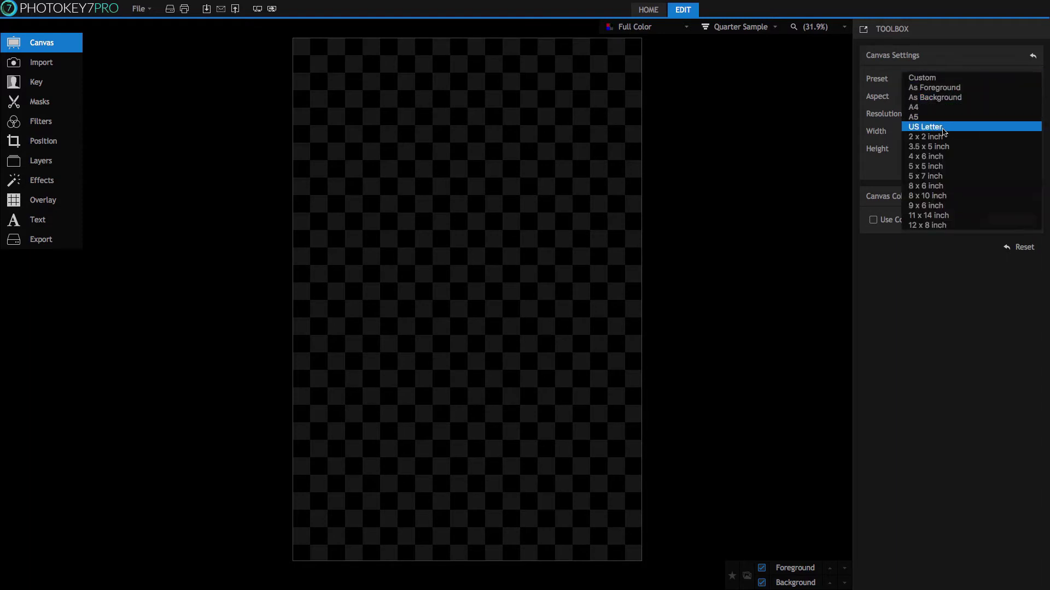
left_click(945, 245)
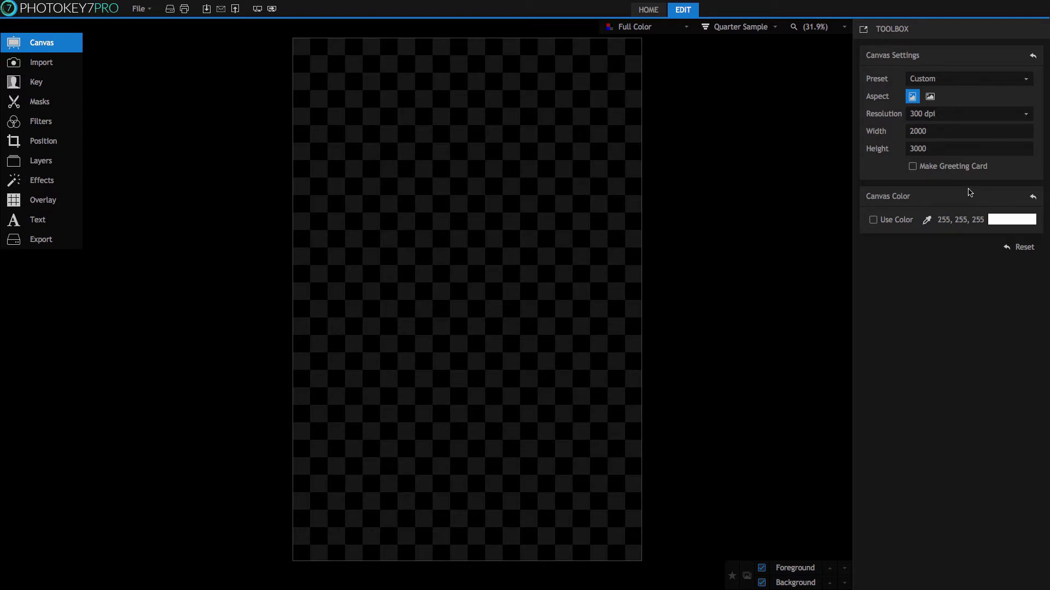
- Try the greeting card layout on the canvas, view it at 25% zoom, and turn it off again with the view scaled to fit
left_click(912, 167)
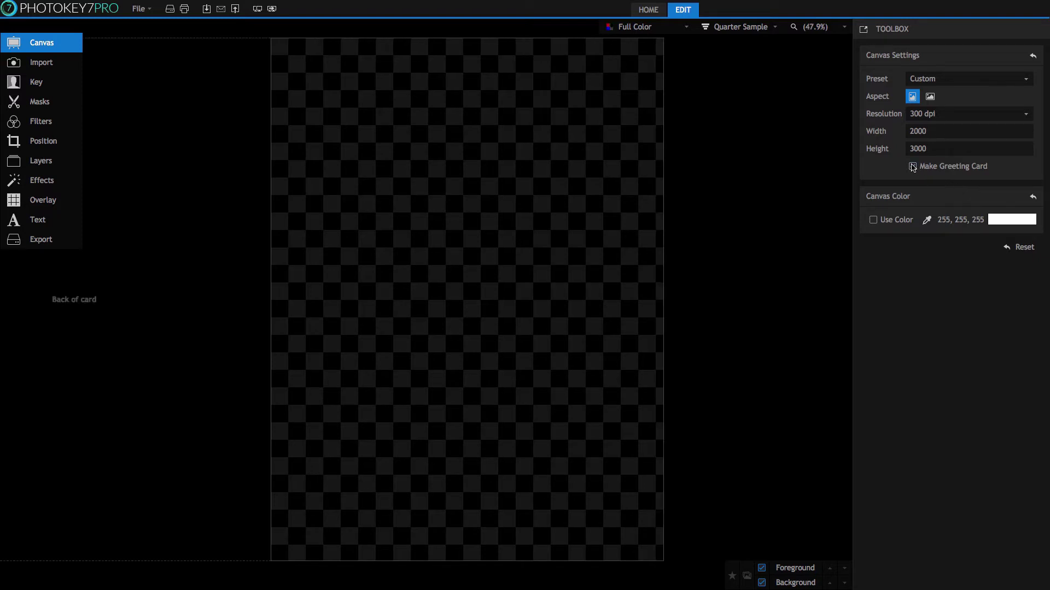
left_click(830, 27)
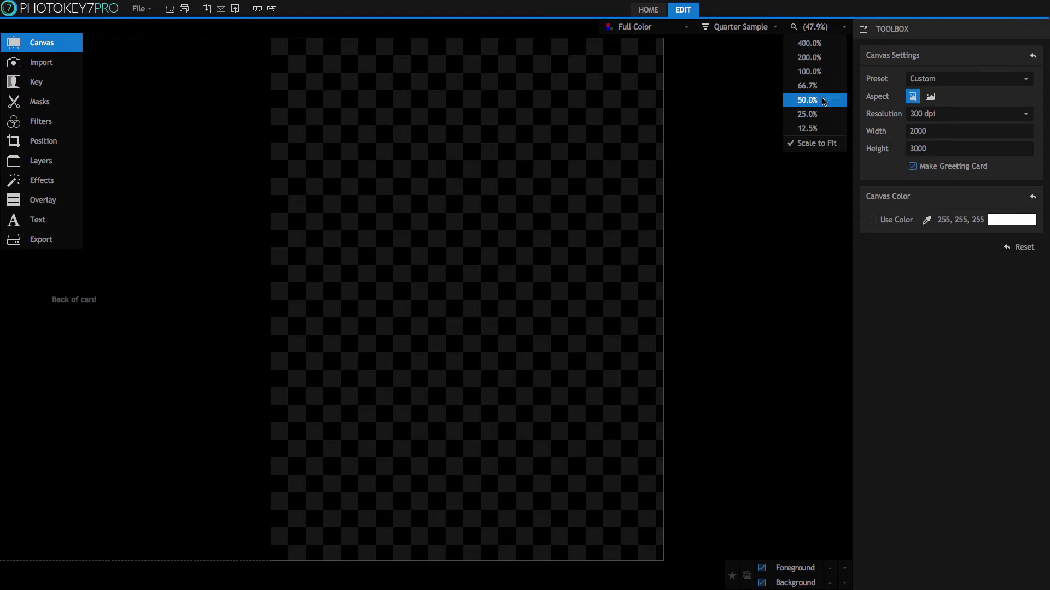
left_click(807, 114)
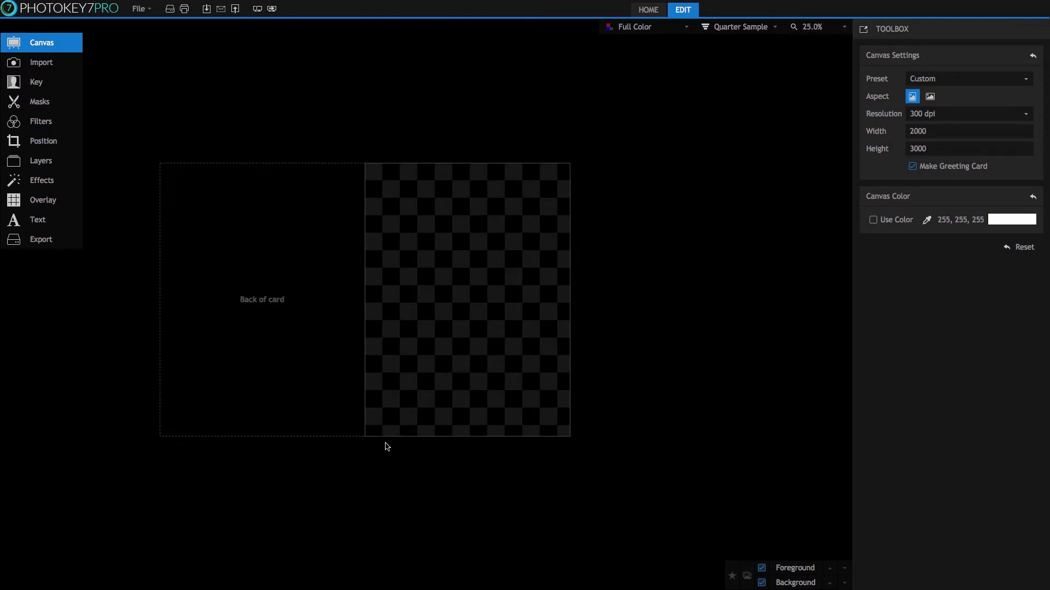
left_click(912, 167)
left_click(843, 29)
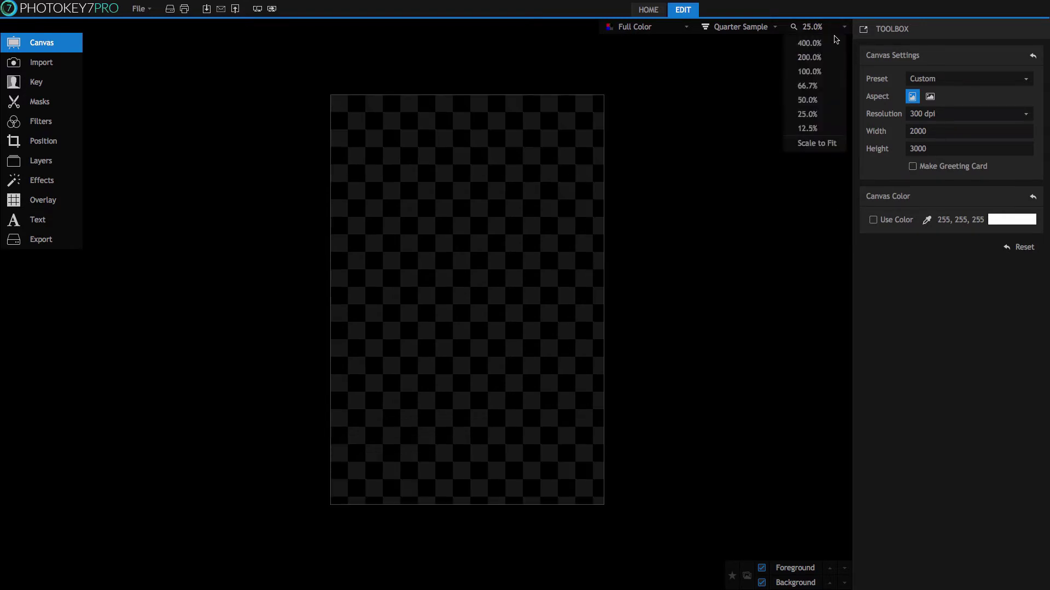
left_click(817, 143)
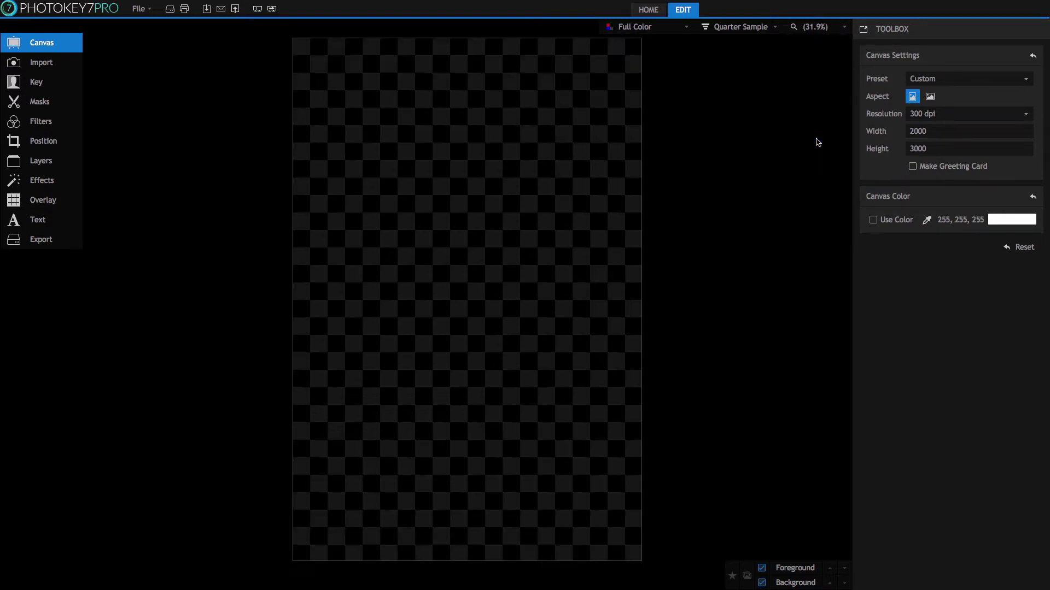
- Enable a solid canvas color and set it to a medium blue, 34, 99, 140
left_click(873, 221)
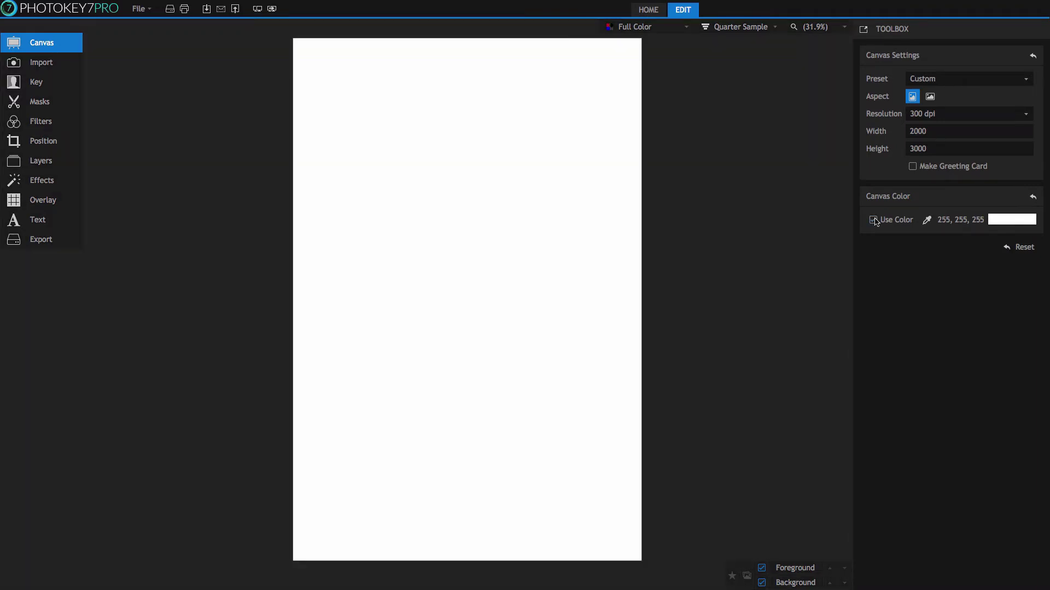
left_click(995, 220)
left_click(306, 290)
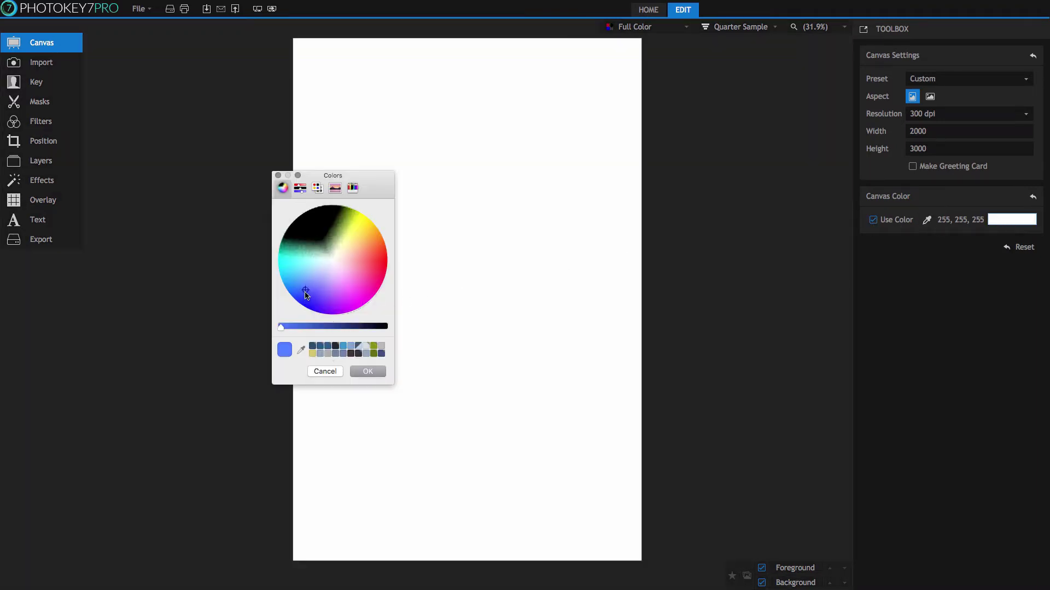
left_click_drag(280, 326, 327, 326)
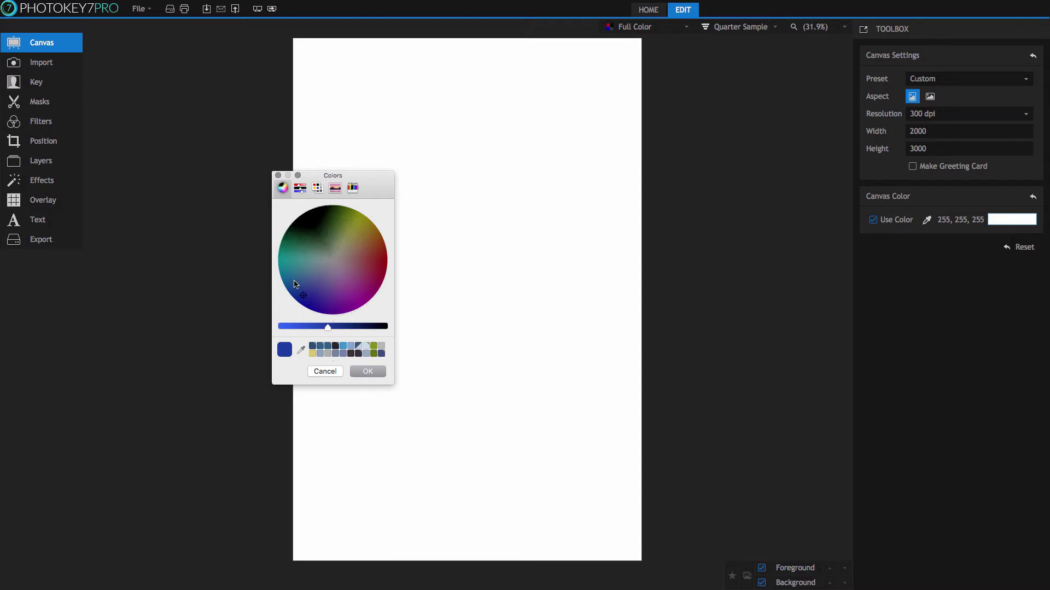
left_click(295, 277)
left_click(359, 372)
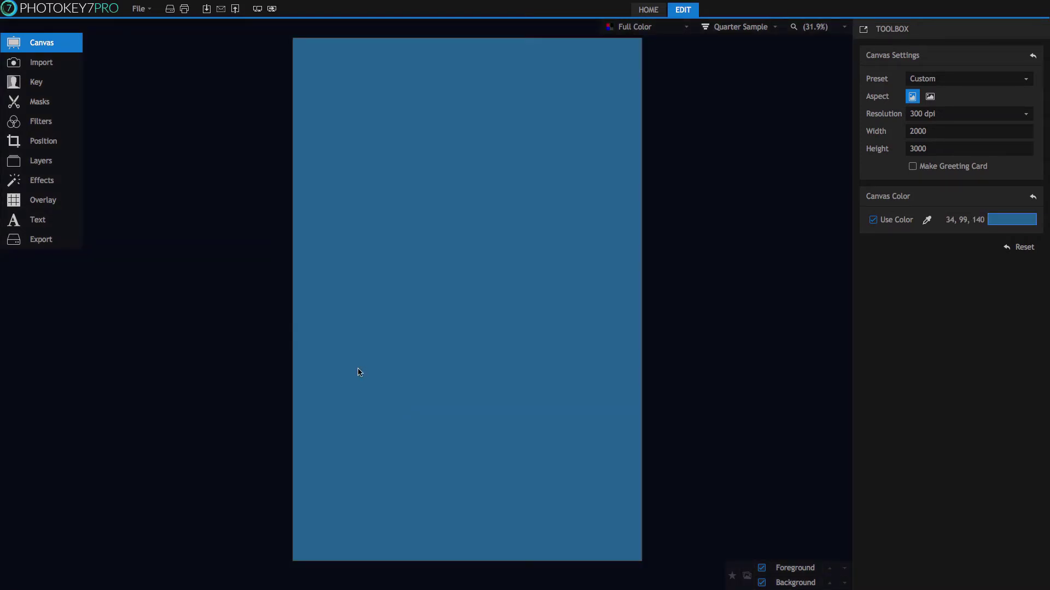
- Turn off the canvas color and set the canvas preset to As Foreground
left_click(873, 220)
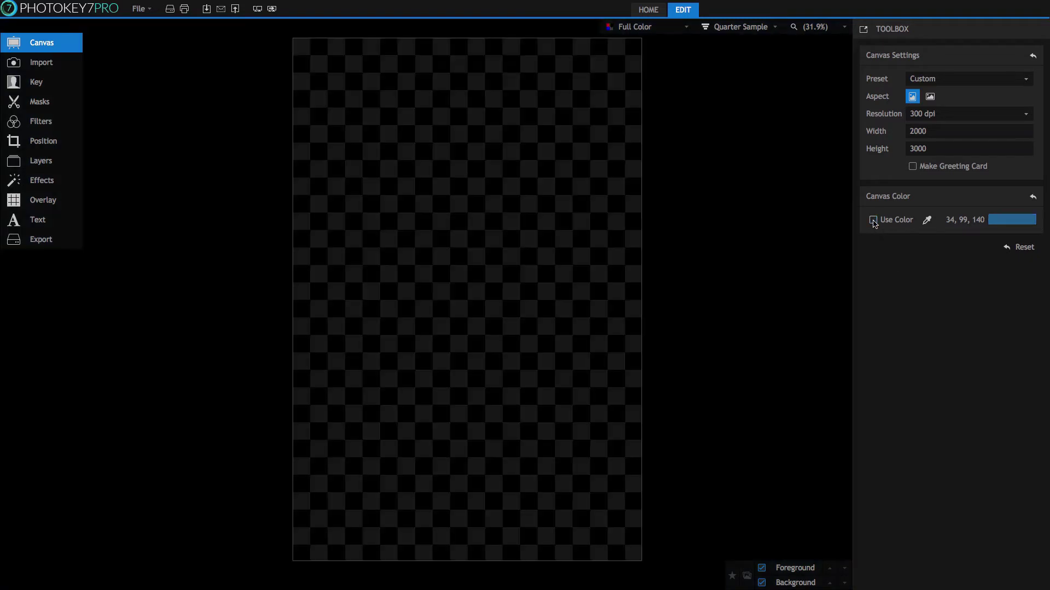
left_click(964, 79)
left_click(963, 90)
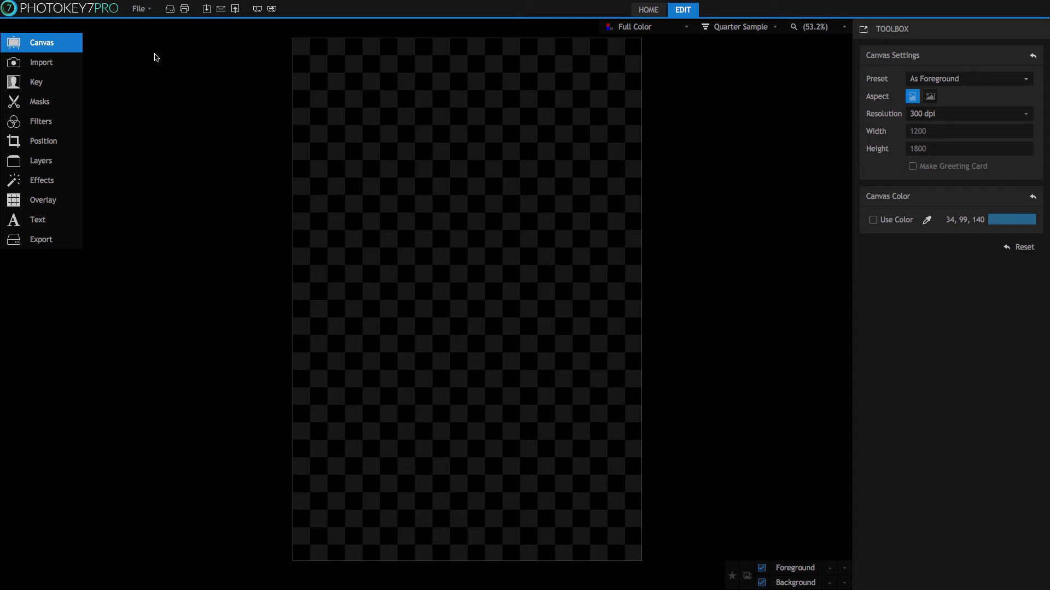
- In the program options, set the toolset position to Right and keep the viewer controls position at Right
left_click(139, 8)
left_click(291, 213)
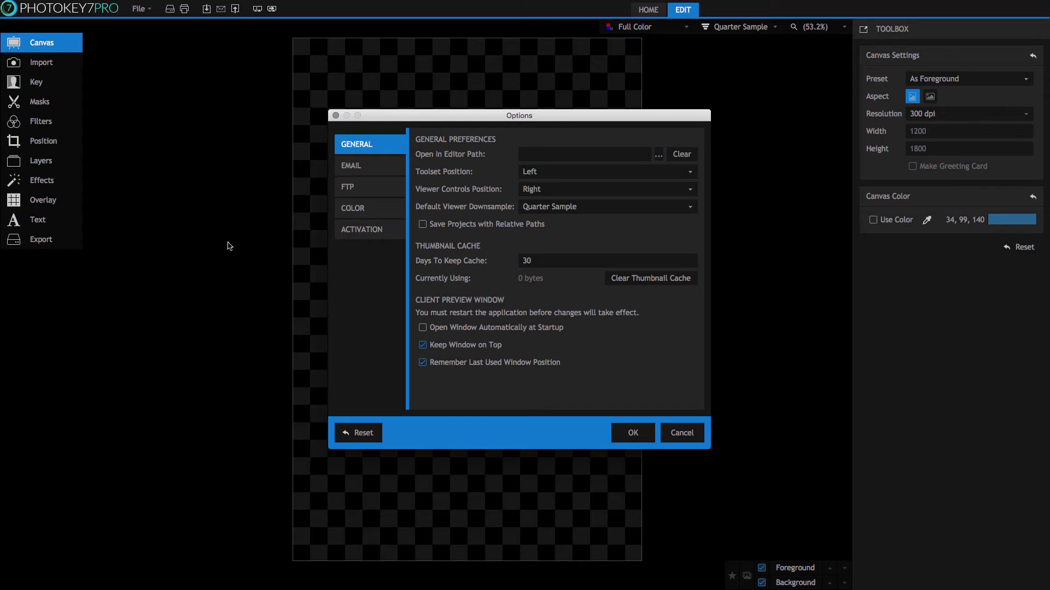
left_click(581, 172)
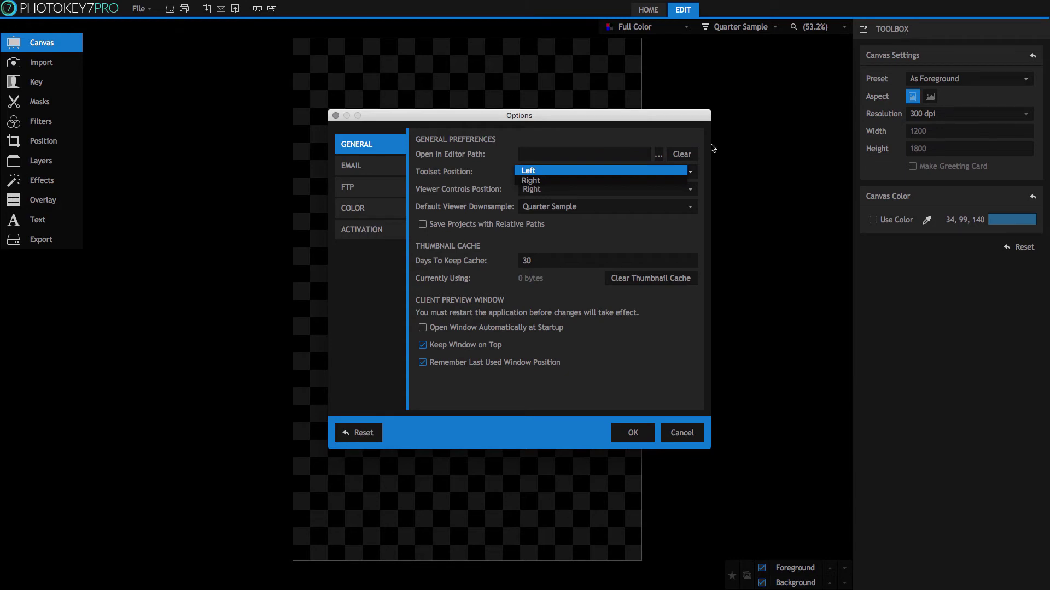
left_click(567, 182)
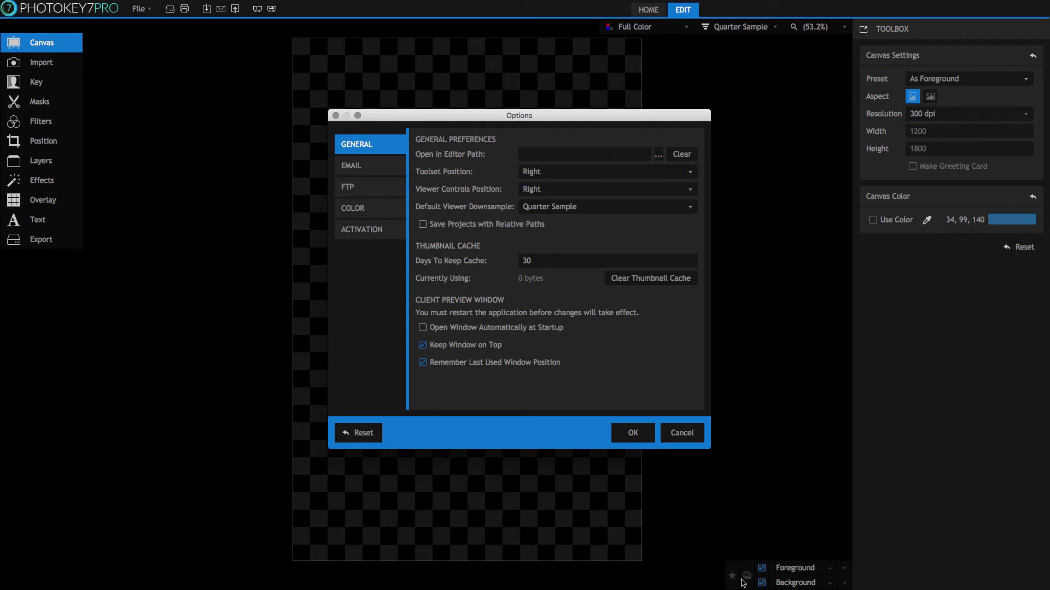
left_click(590, 190)
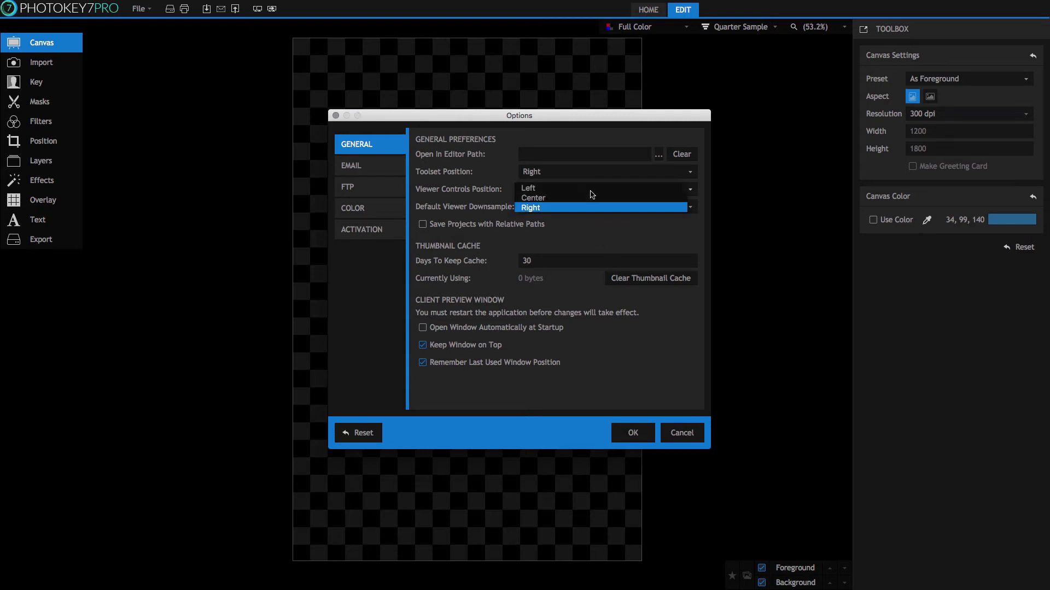
left_click(559, 209)
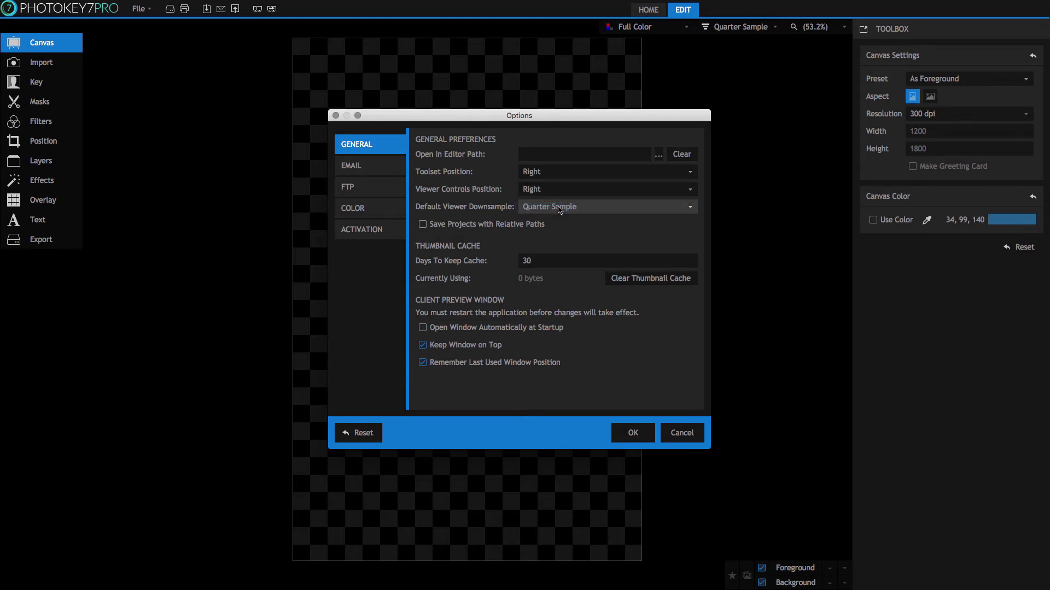
- Turn on always using the foreground layer's embedded color profile and apply the options
left_click(374, 211)
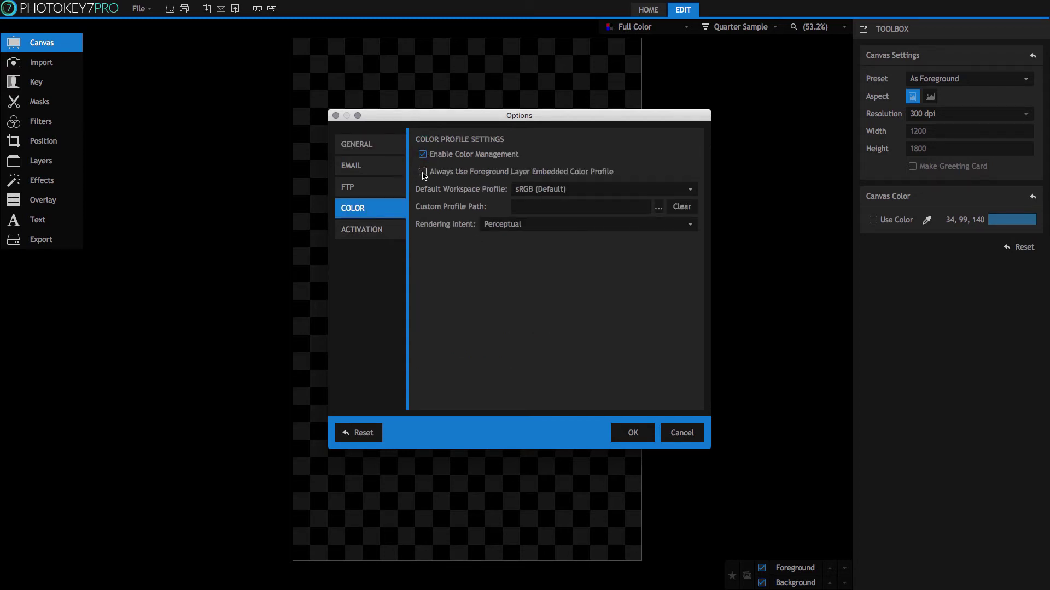
left_click(423, 173)
left_click(369, 146)
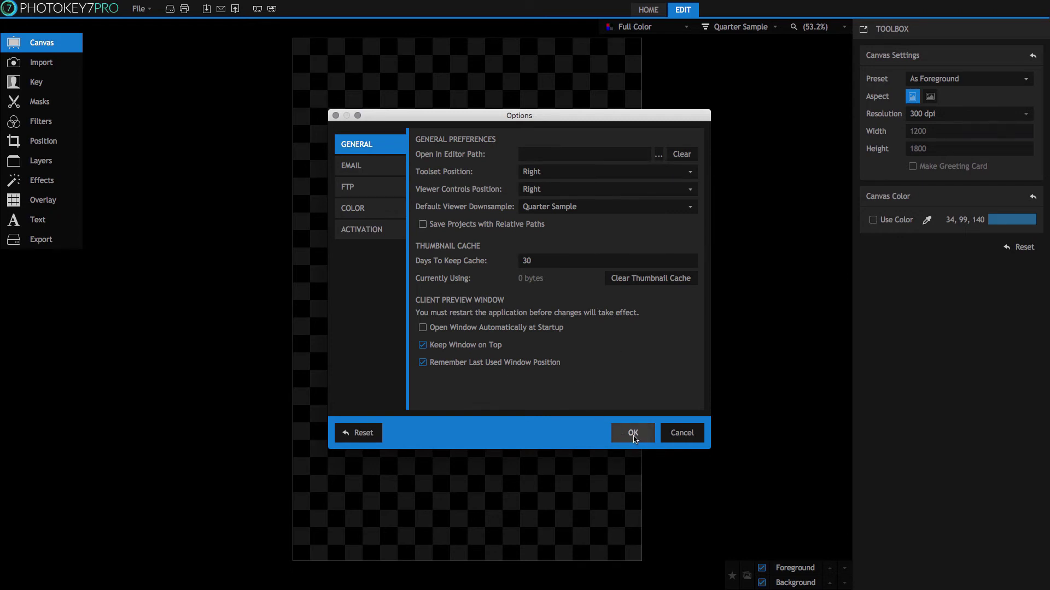
left_click(634, 436)
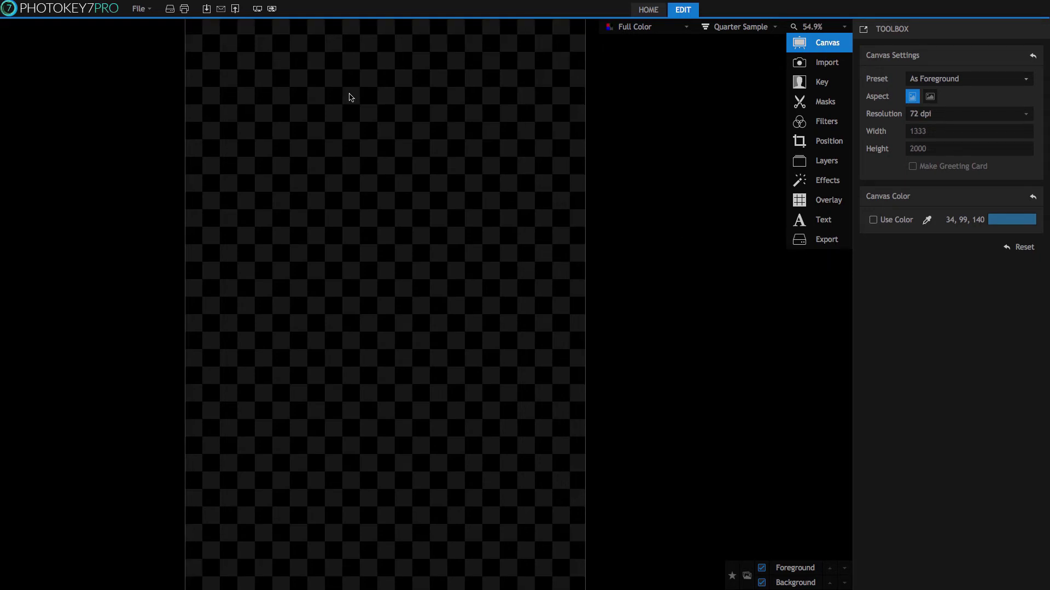
- Open the program options, reset the general preferences to their defaults and apply them
left_click(137, 15)
left_click(282, 214)
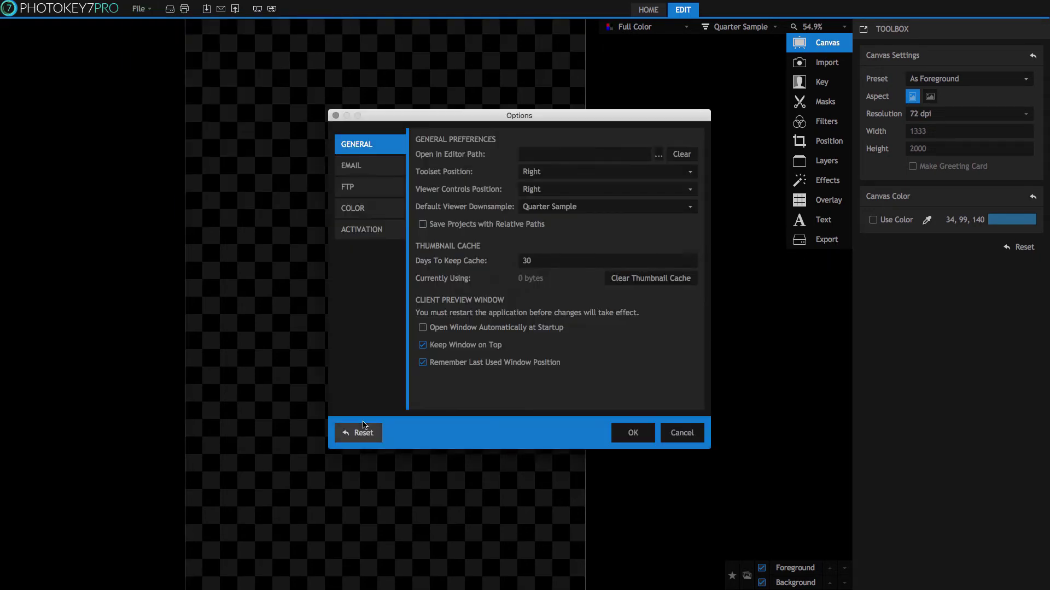
left_click(362, 433)
left_click(633, 433)
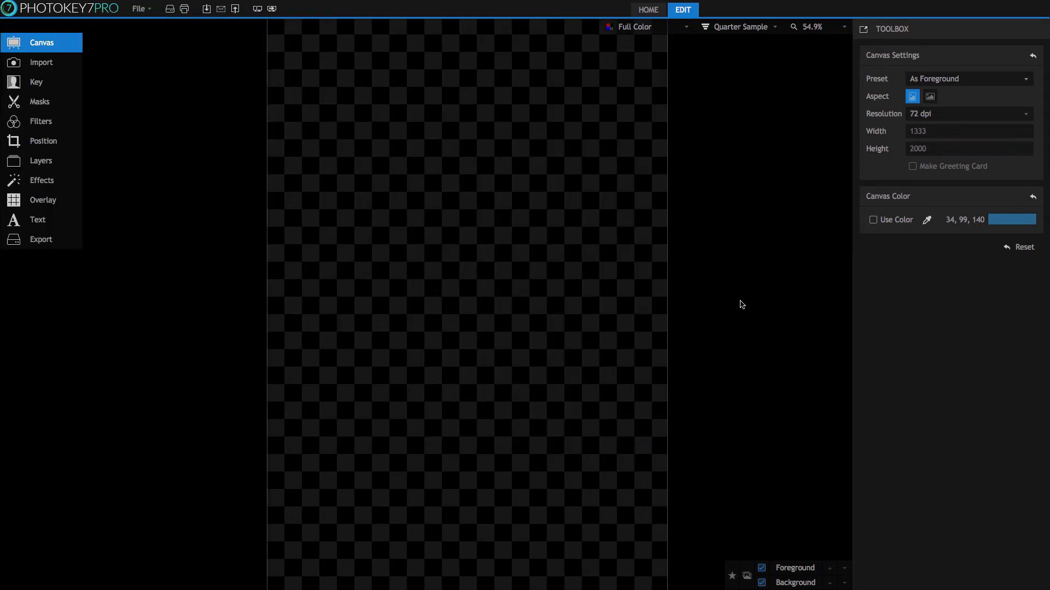
- Undock the Toolbox as a floating panel over the viewer and dock it back in its original place
left_click_drag(934, 35, 508, 134)
left_click_drag(550, 175, 1010, 89)
- Import image 019.jpg and image 020.jpg from the 2016_02_12 Photos folder as foreground images
left_click(68, 69)
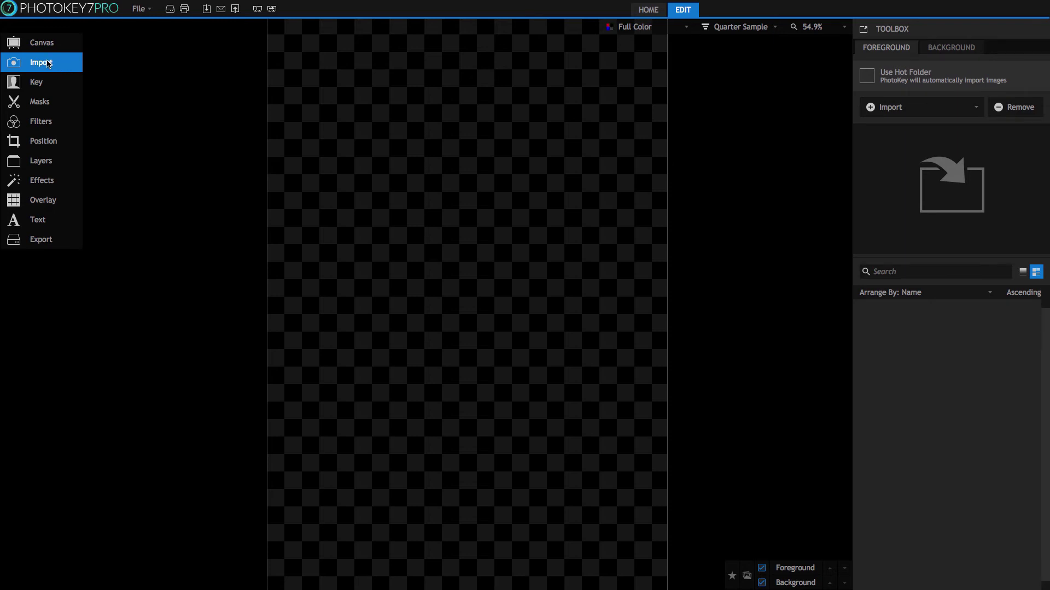
left_click(904, 110)
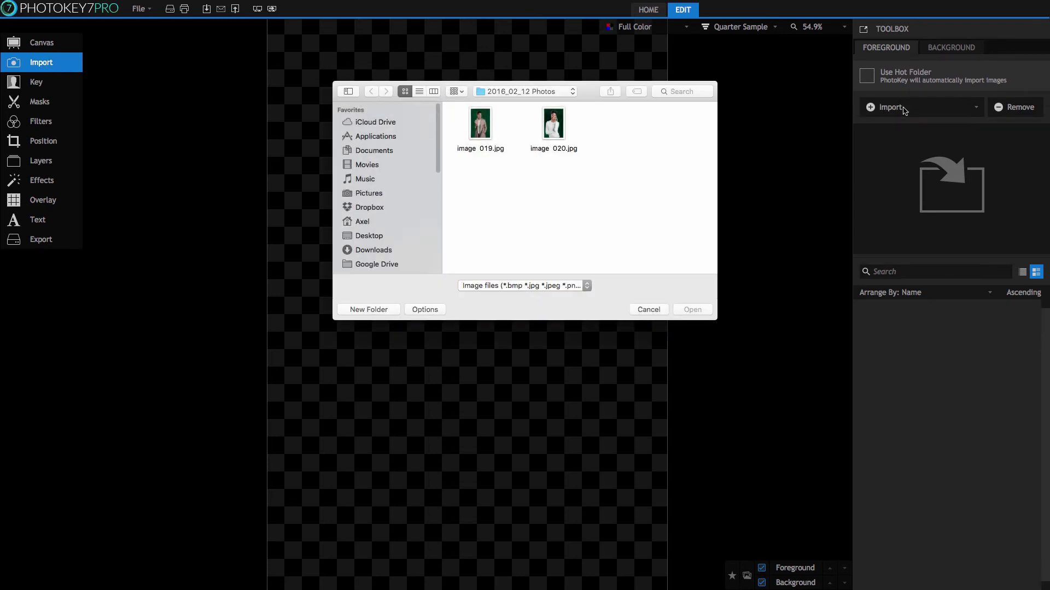
left_click_drag(602, 122, 458, 130)
left_click(687, 310)
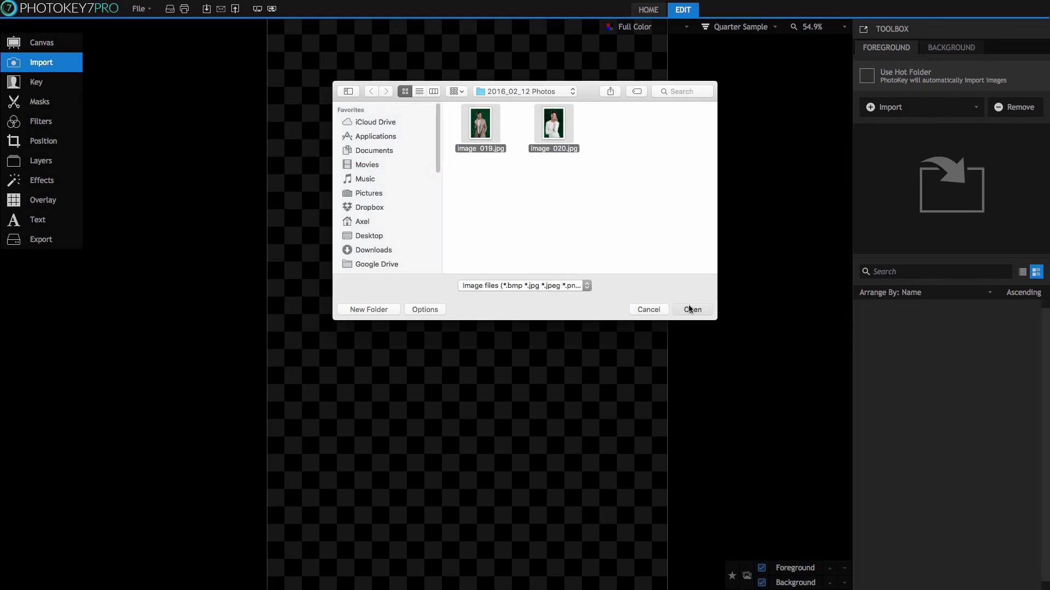
- Add Background 1.jpg from the Finder's Backgrounds folder as the background image and return to the foreground import list
mouse_move(55, 3)
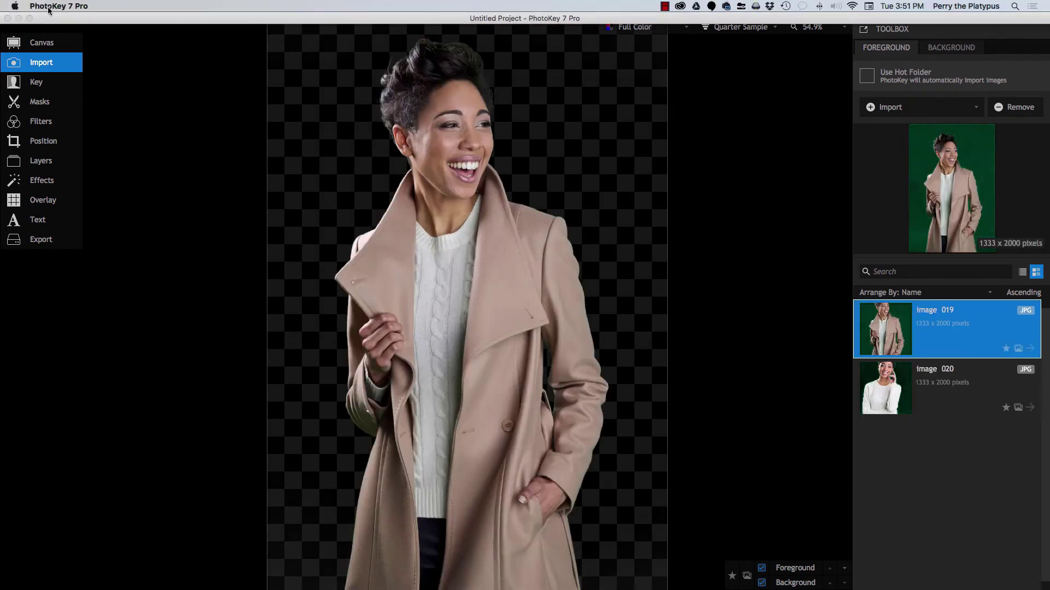
left_click(29, 18)
key("super+Tab")
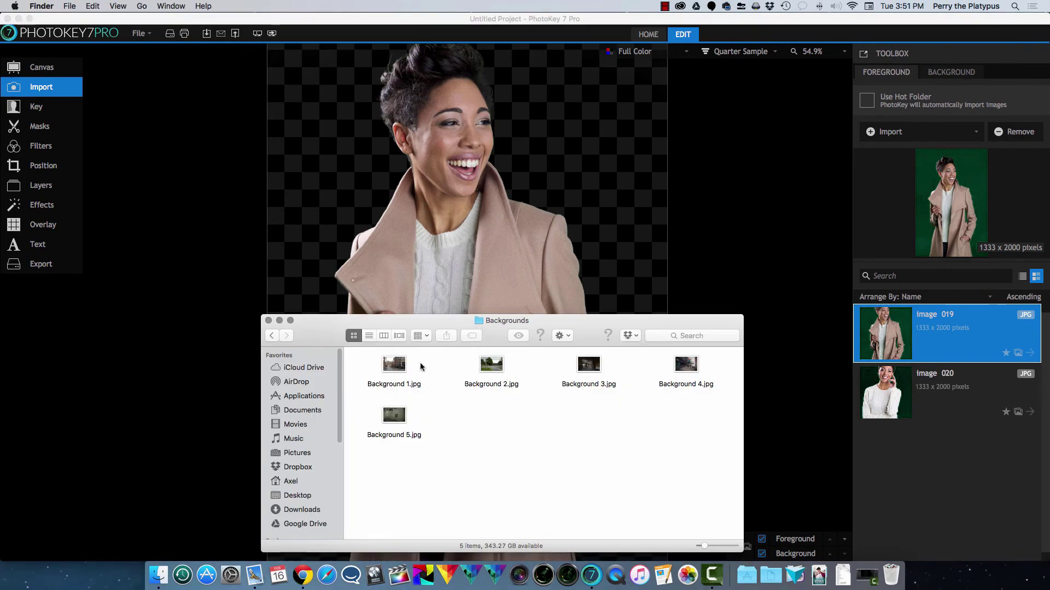
left_click_drag(396, 365, 967, 175)
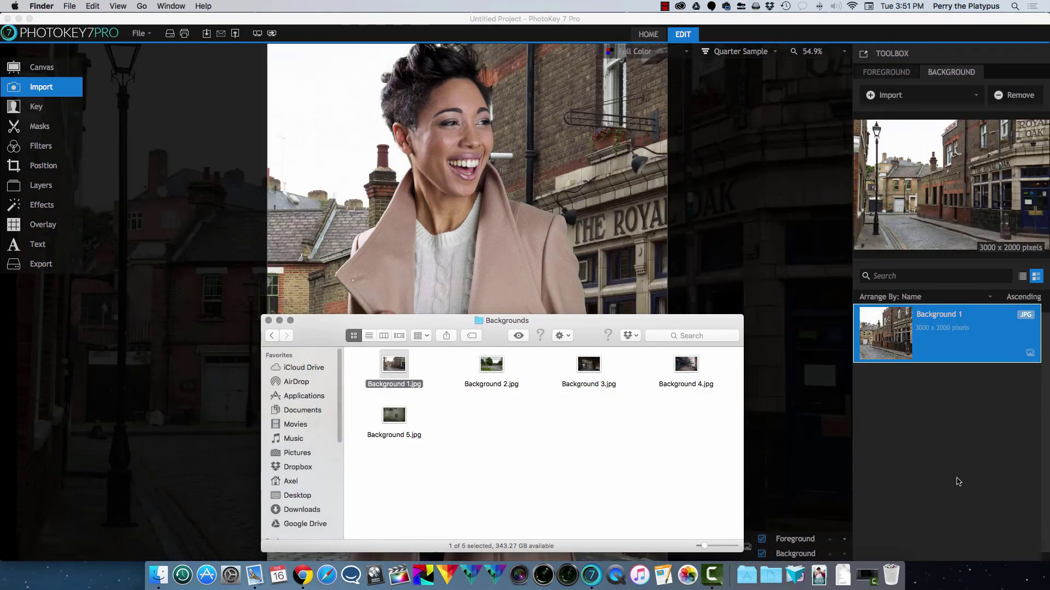
left_click(51, 31)
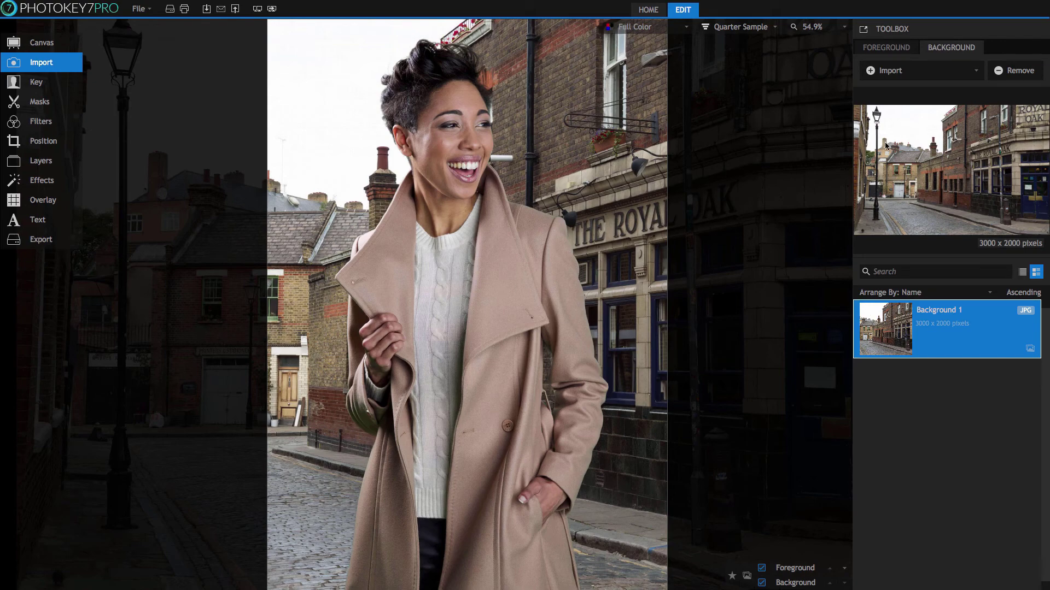
left_click(893, 49)
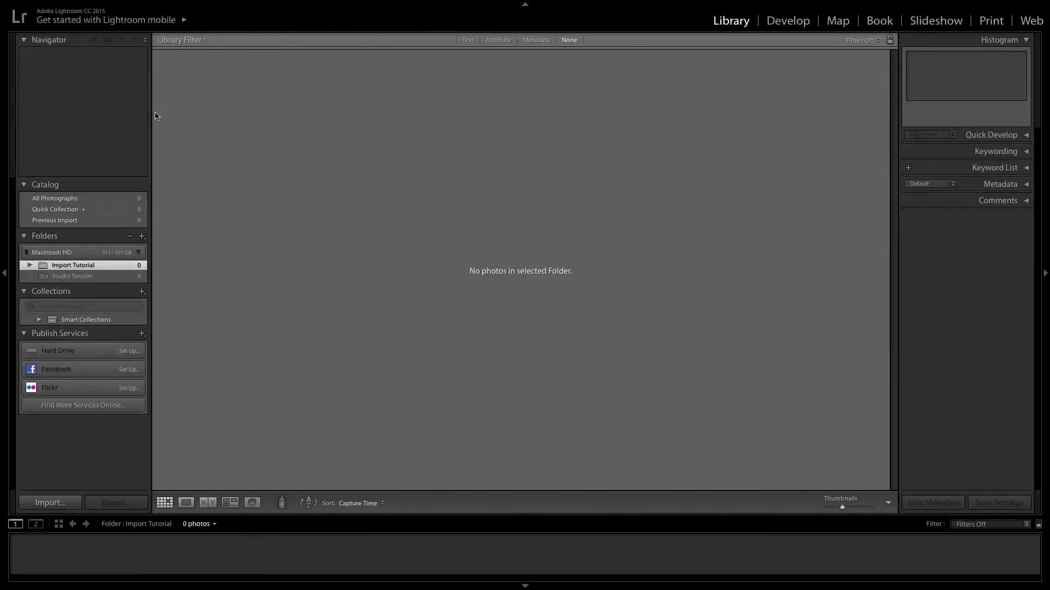
- In Lightroom, start a tethered capture session named Import Tutorial
left_click(84, 6)
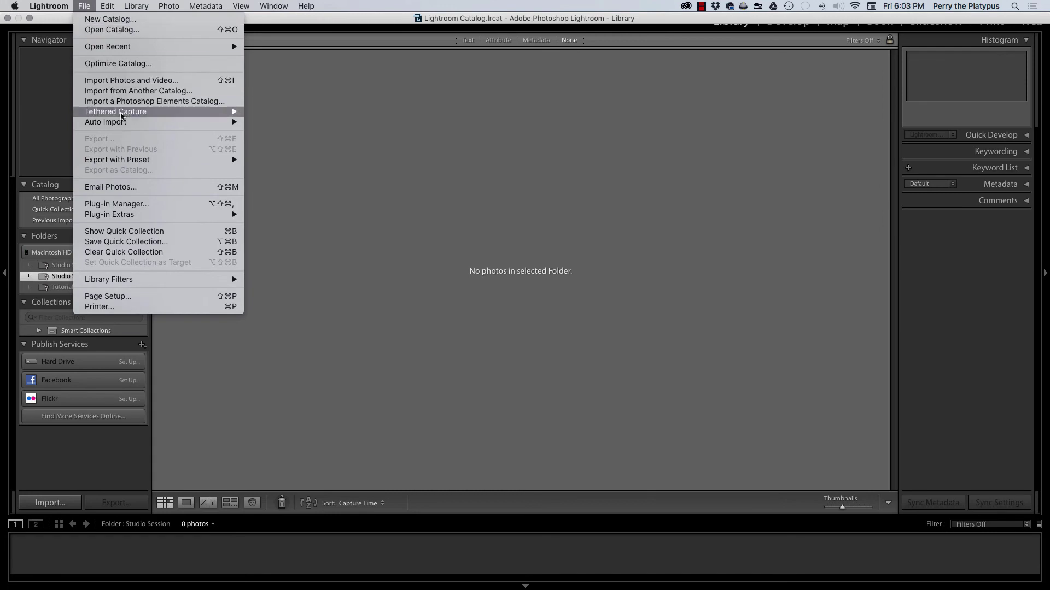
mouse_move(206, 117)
left_click(289, 112)
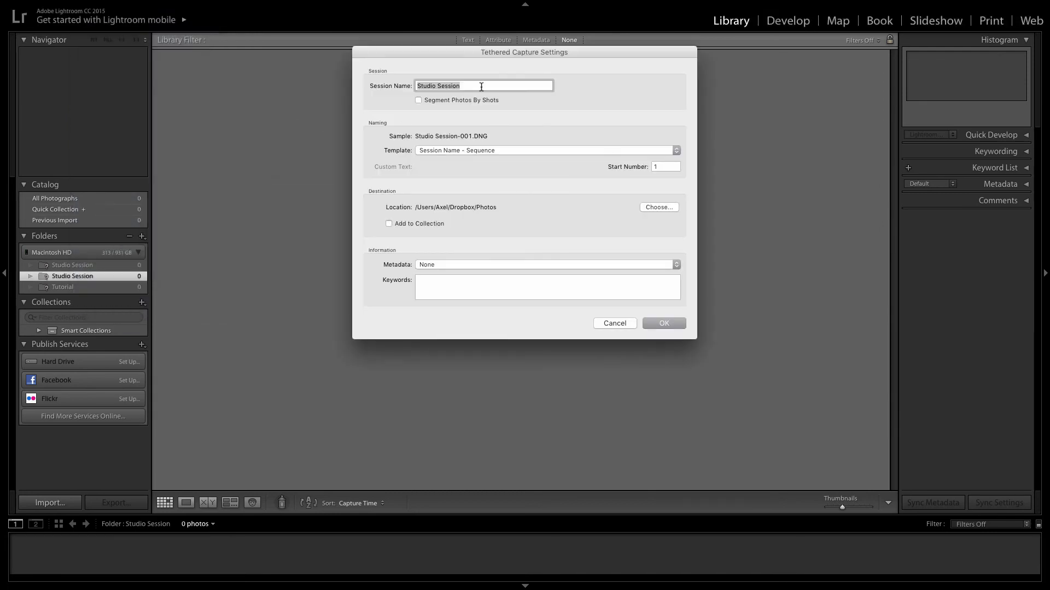
type("Import Tutorial")
left_click(670, 324)
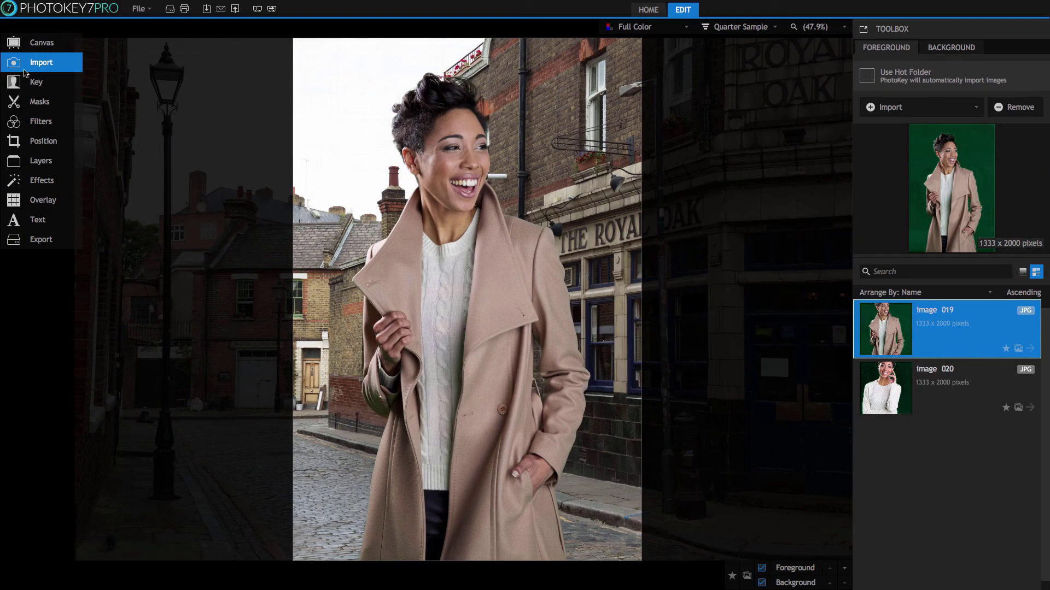
- Back in PhotoKey, enable the foreground hot folder, continue past the image removal warning and choose the Import Tutorial folder inside Photos
left_click(867, 81)
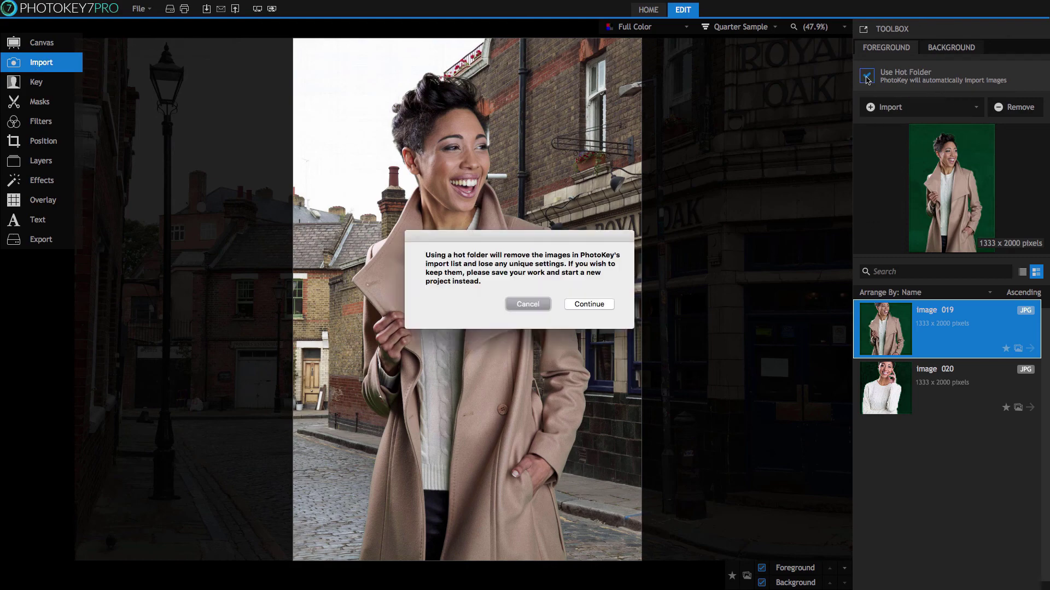
left_click(594, 304)
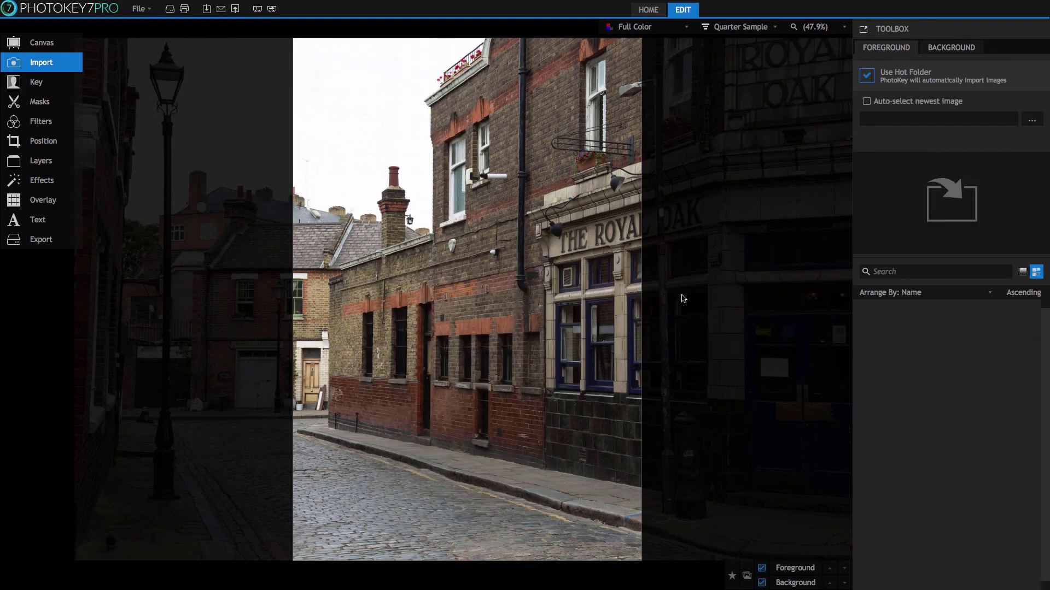
left_click(1033, 119)
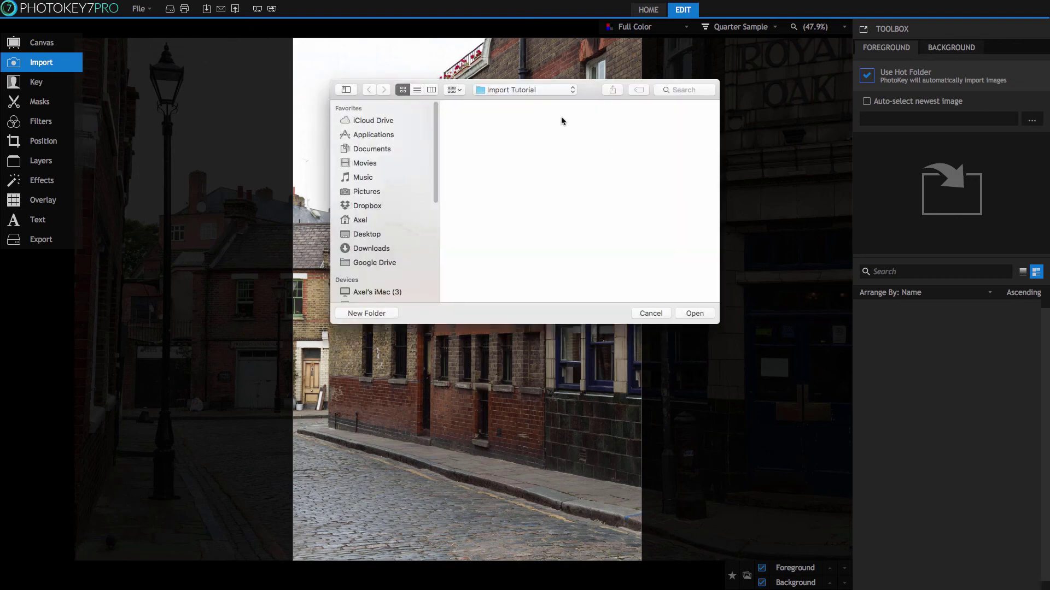
left_click(548, 91)
left_click(540, 99)
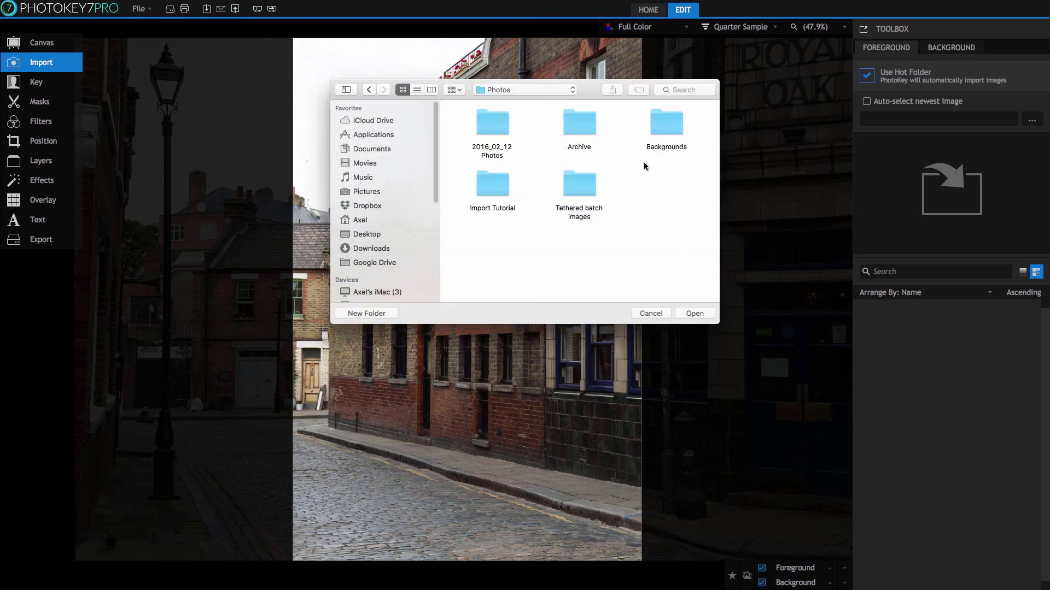
left_click(493, 185)
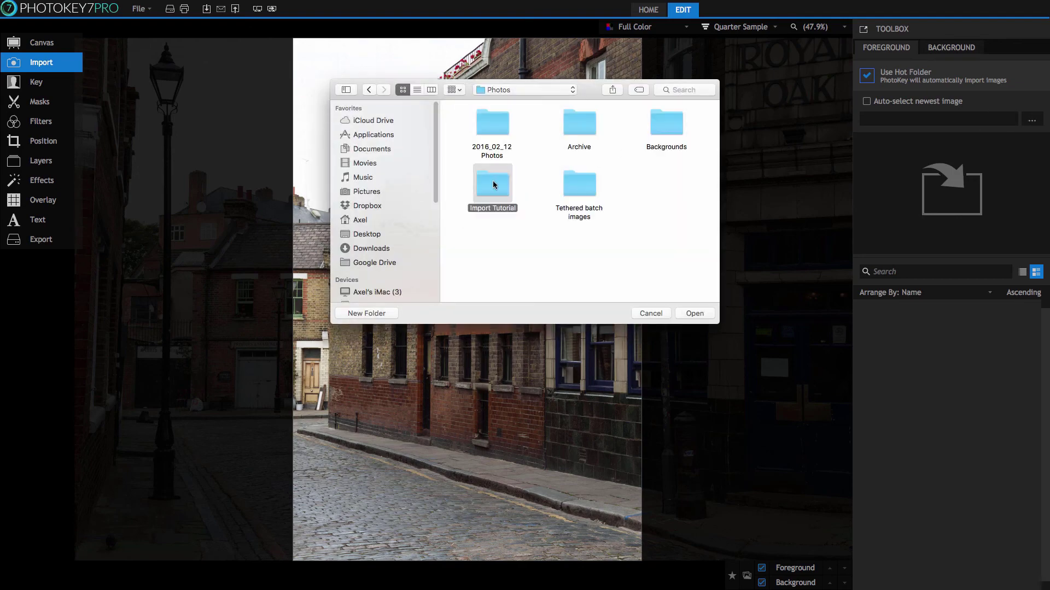
left_click(694, 313)
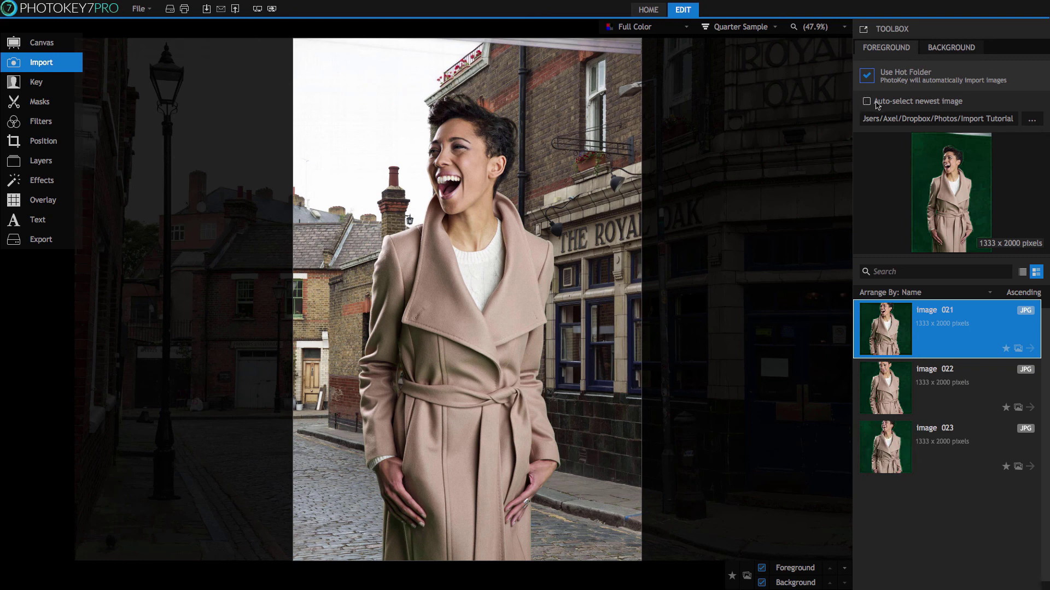
- Try auto-selecting the newest hot folder image, view image 025, reselect image 021 and turn auto-selection off
left_click(953, 104)
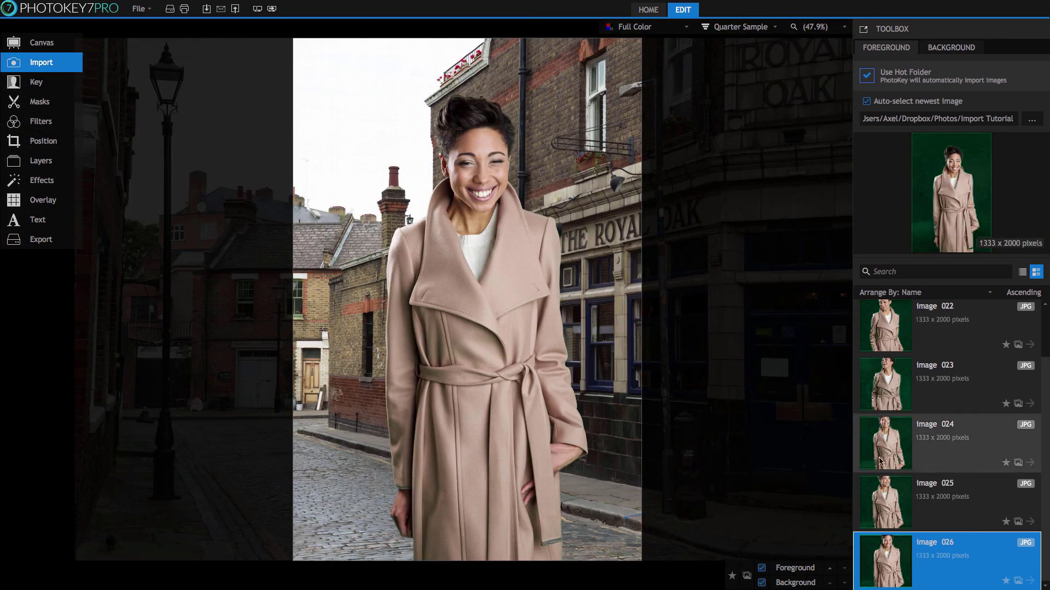
left_click(914, 496)
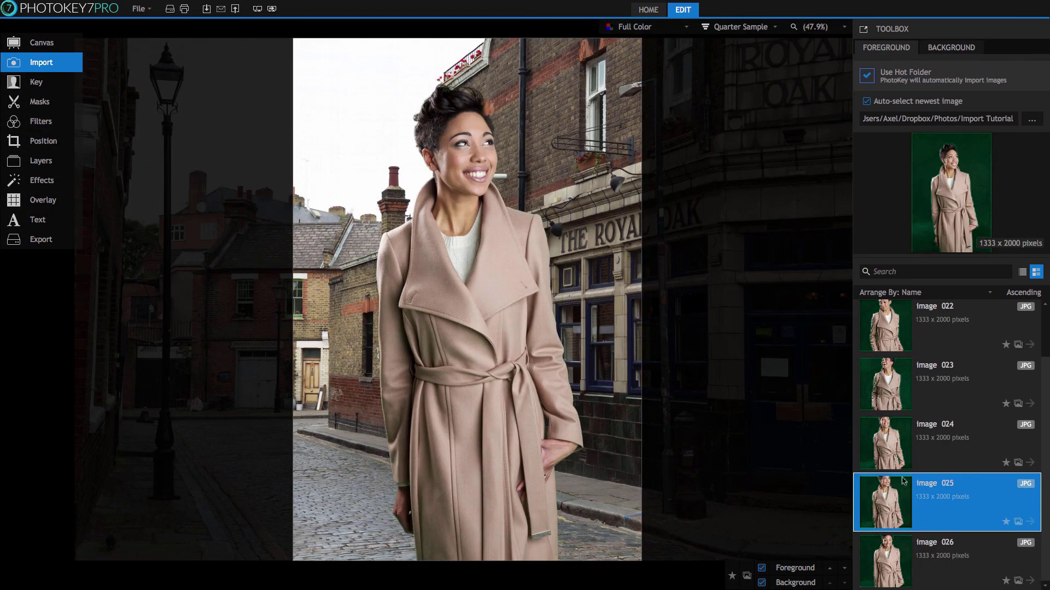
scroll(902, 339, "up", 1)
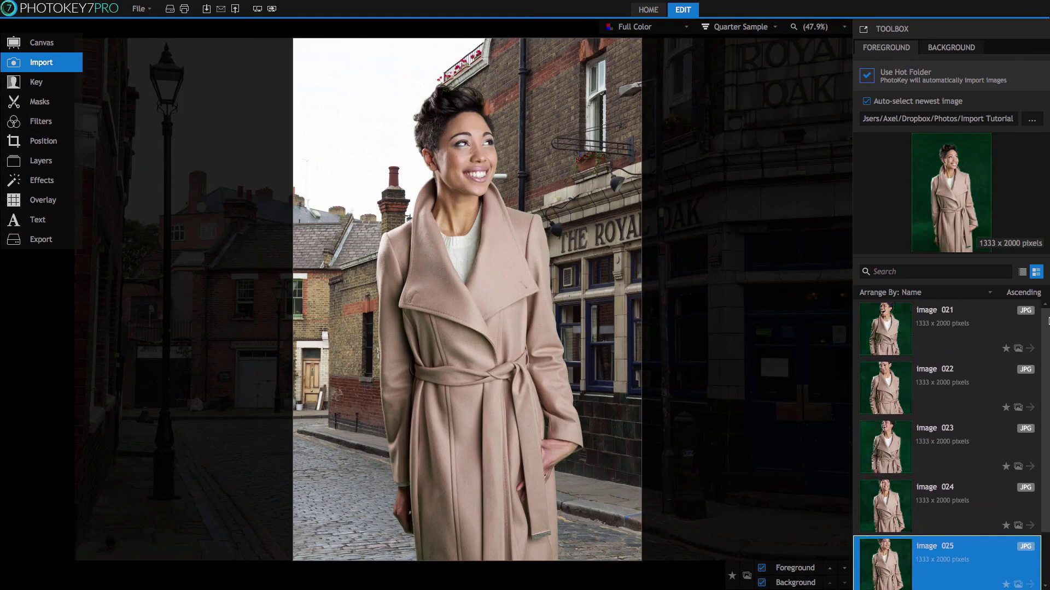
left_click(894, 320)
left_click(867, 102)
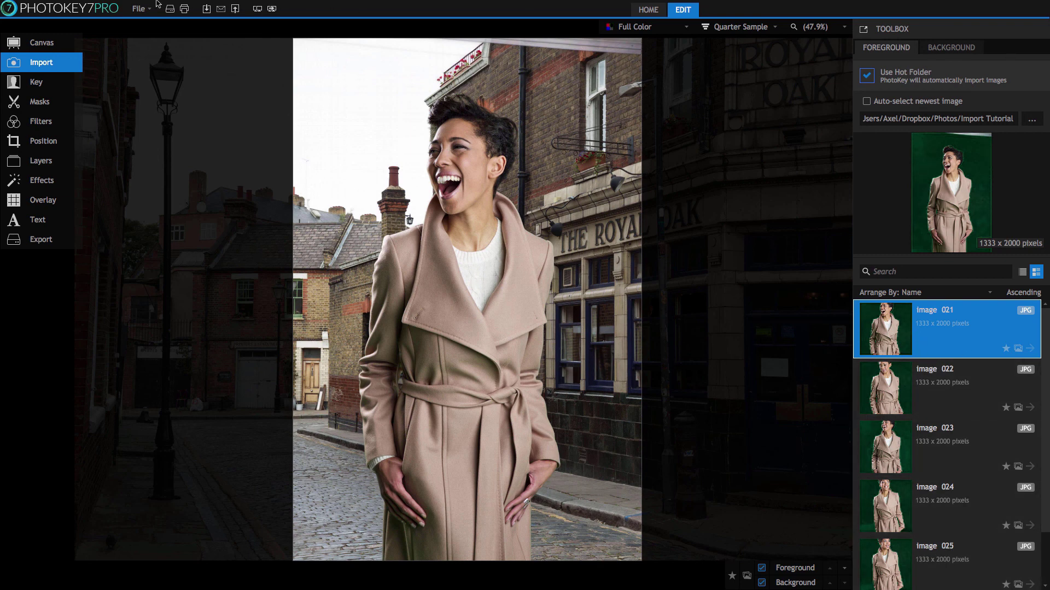
- Reposition the background image to about -17.17% horizontally and 0.10% vertically
left_click(32, 87)
left_click(50, 140)
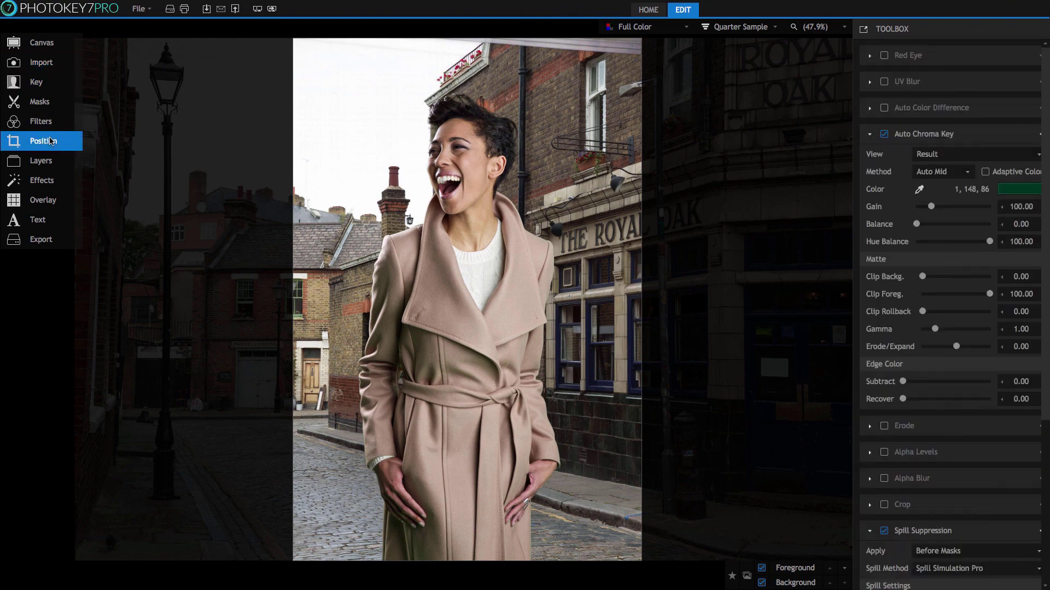
left_click(951, 48)
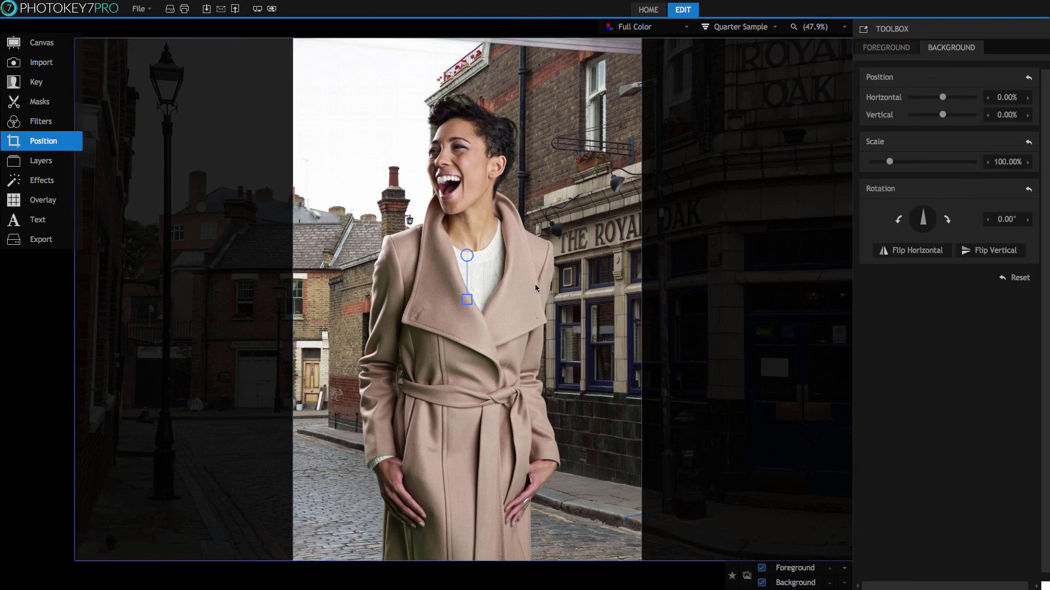
left_click_drag(586, 309, 487, 304)
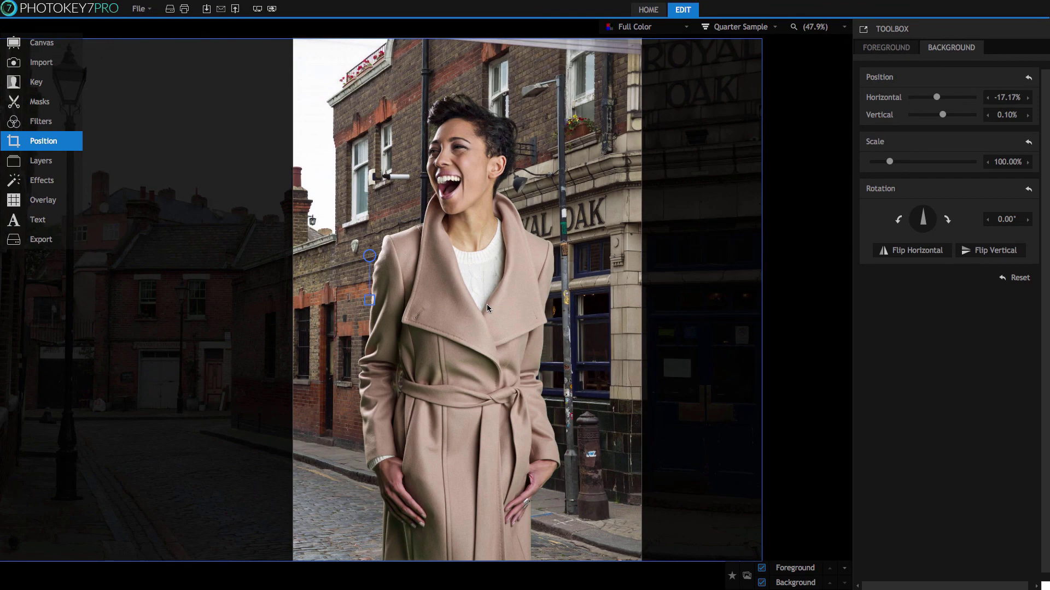
- Return to the import list and step through foreground images 022 to 025 against the repositioned background
left_click(62, 62)
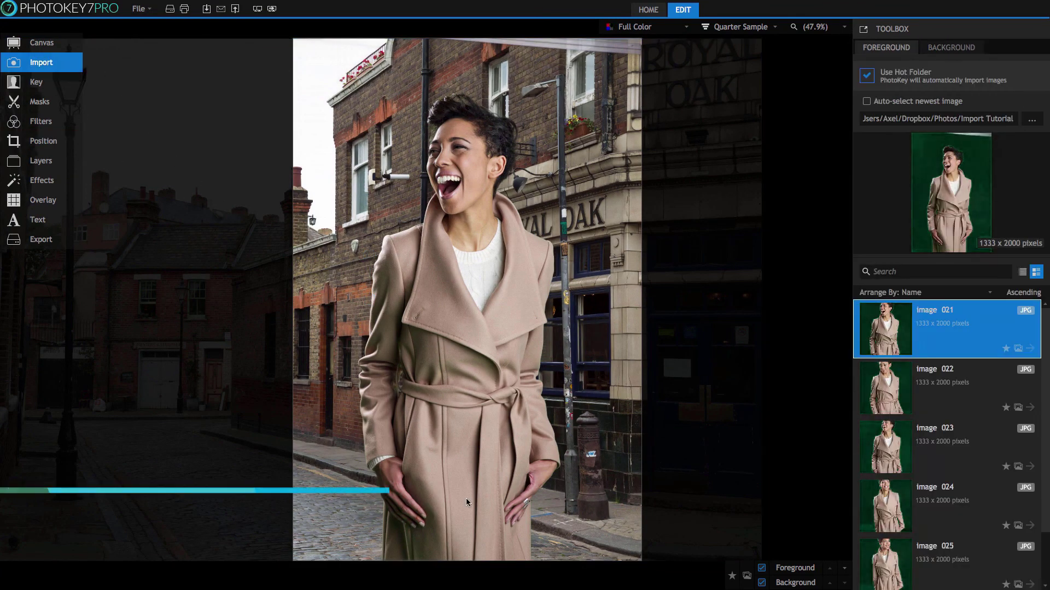
left_click(845, 570)
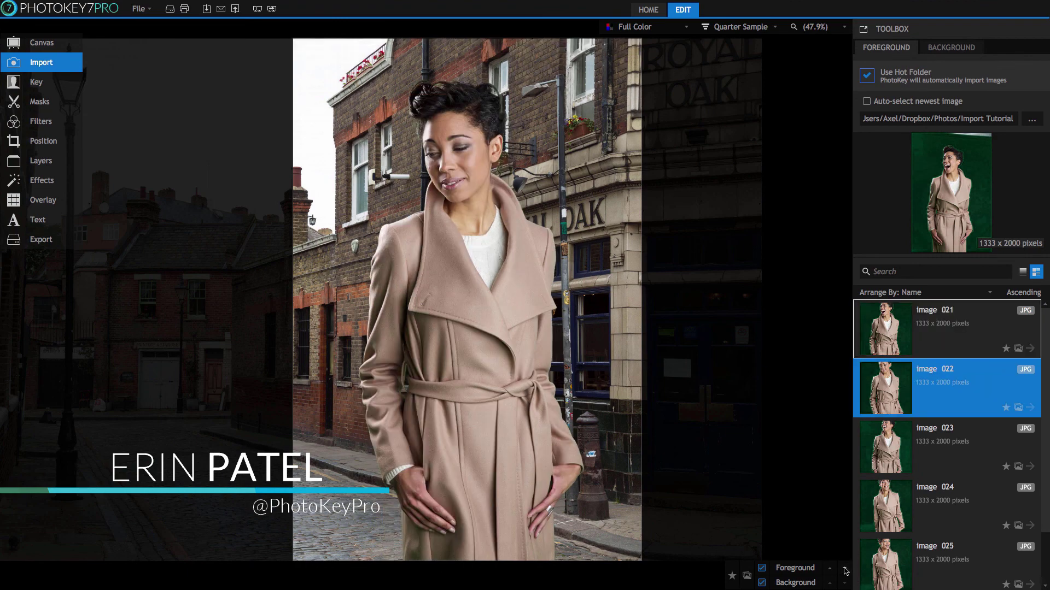
left_click(845, 570)
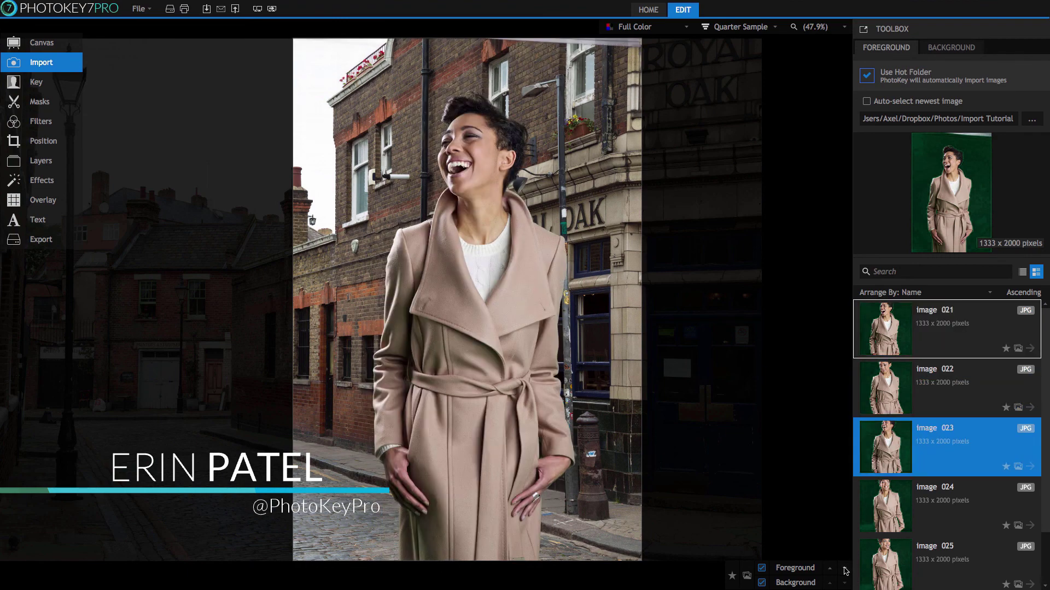
left_click(845, 570)
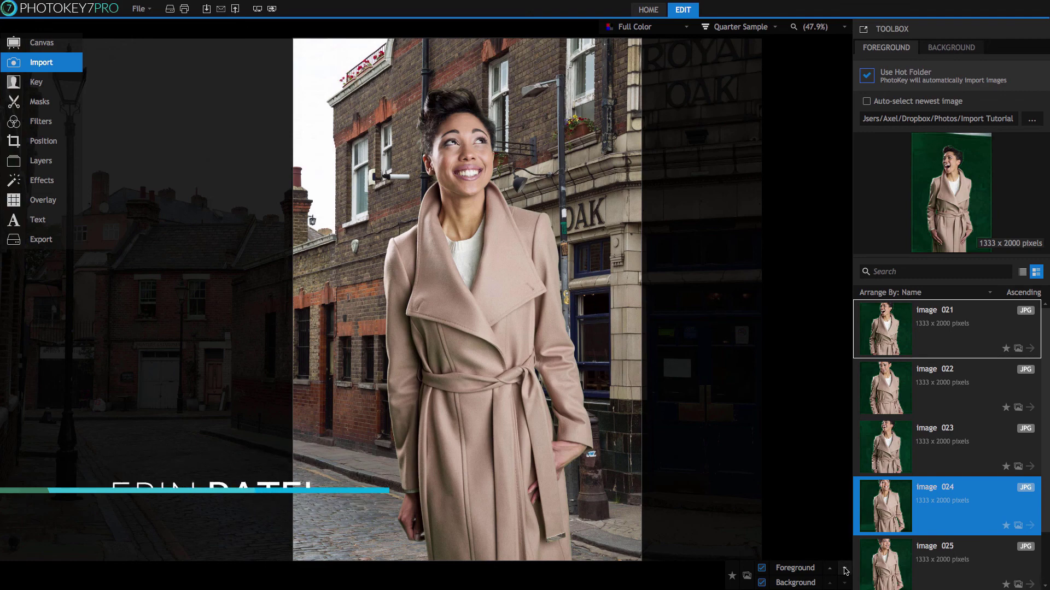
left_click(844, 571)
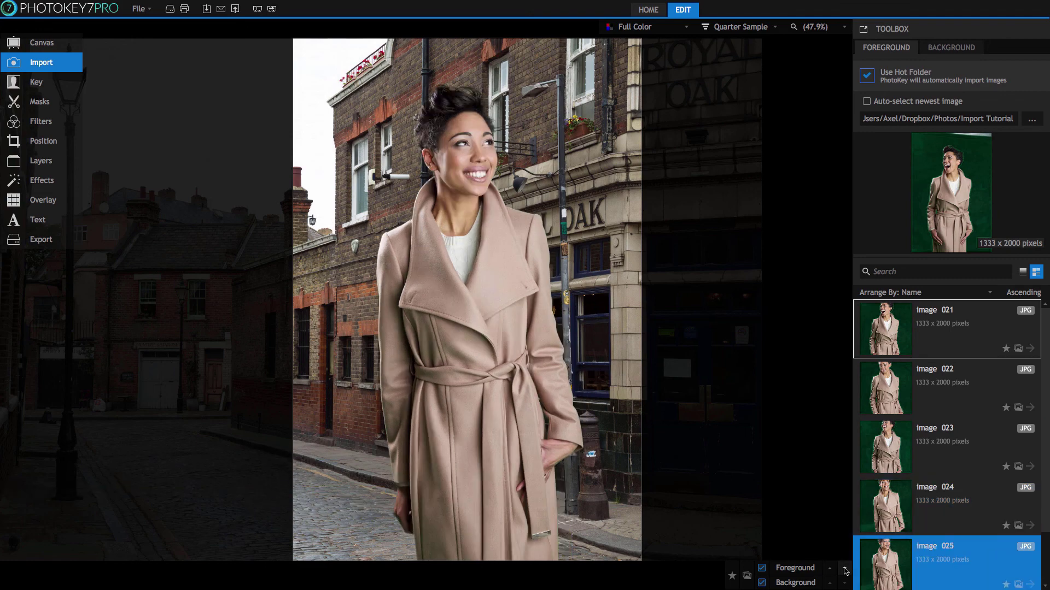